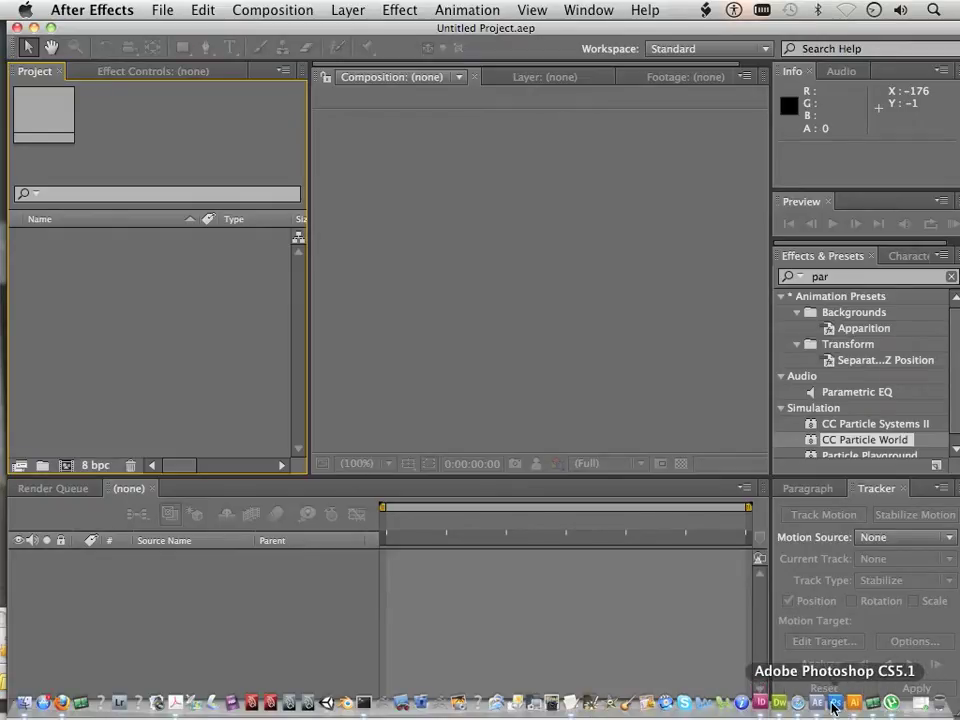
In Photoshop, set up a new document 256 × 256 pixels at 32-bit.
{"action": "left_click", "coordinate": [835, 704]}
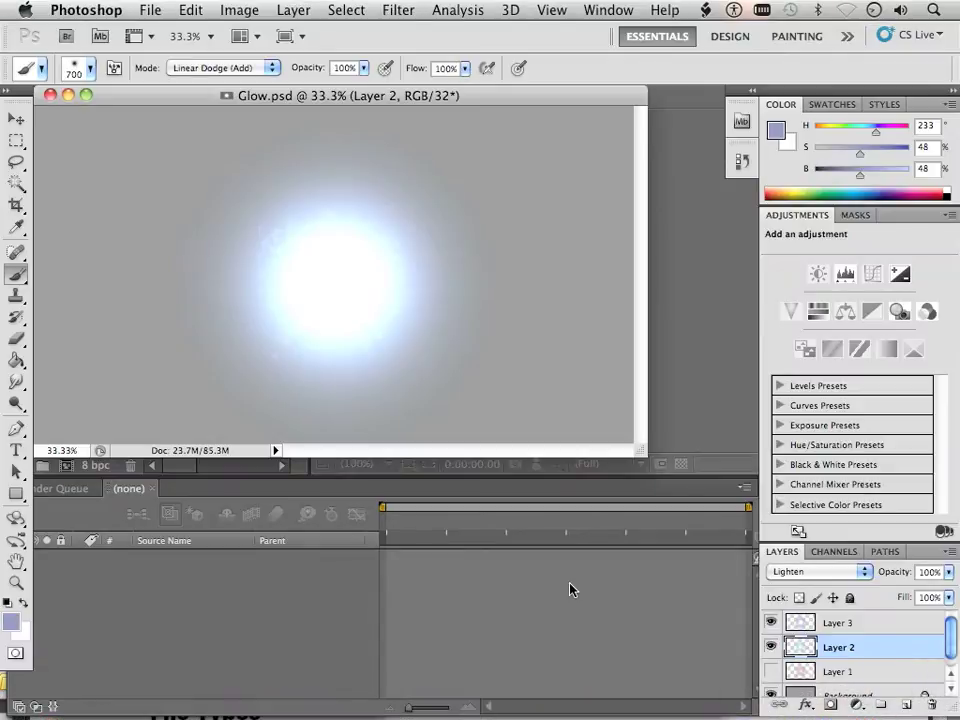
{"action": "left_click", "coordinate": [150, 10]}
{"action": "left_click", "coordinate": [160, 32]}
{"action": "key", "text": "Tab"}
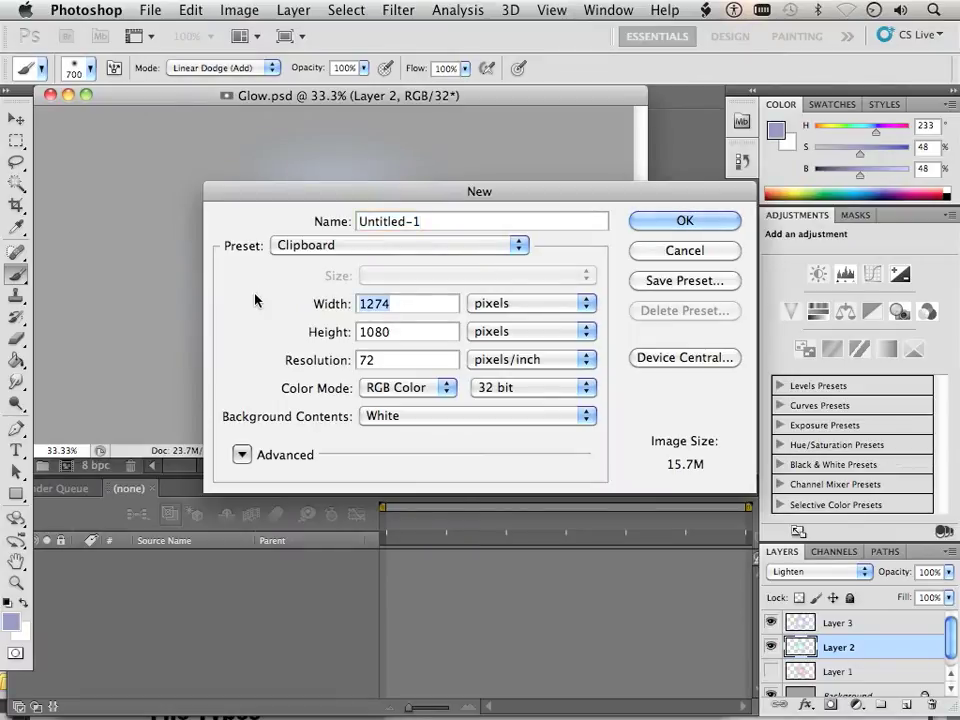
{"action": "type", "text": "256"}
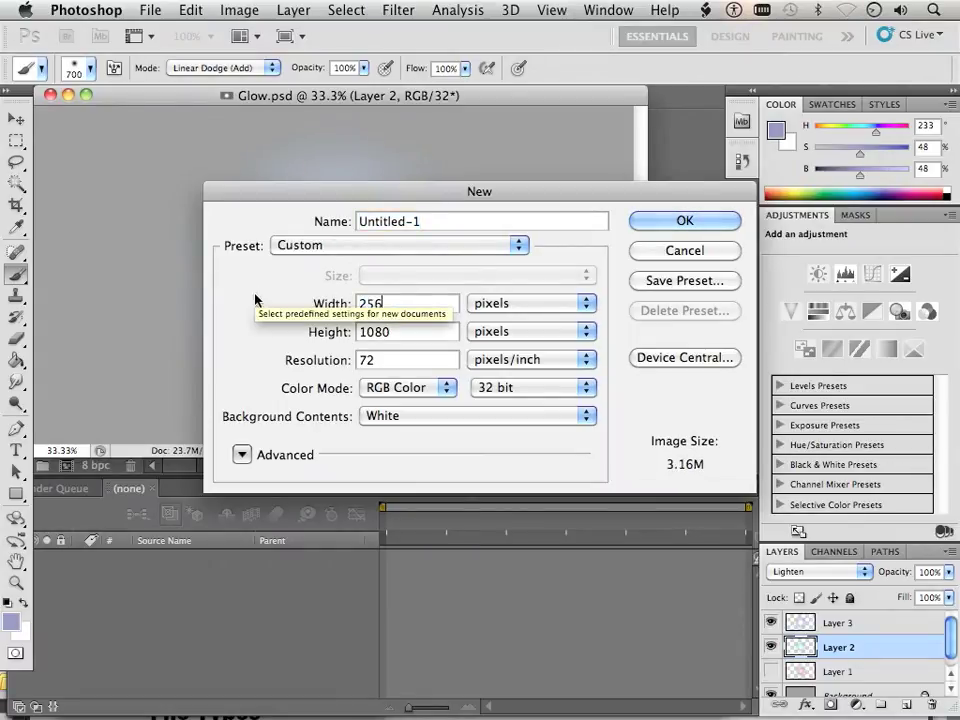
{"action": "double_click", "coordinate": [396, 331]}
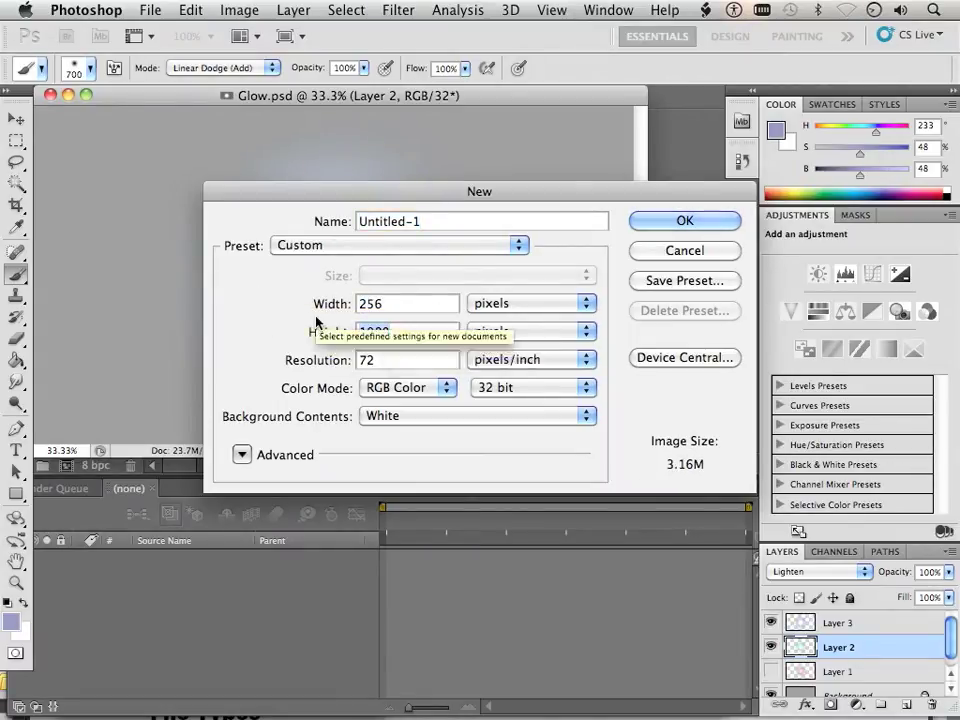
{"action": "type", "text": "256"}
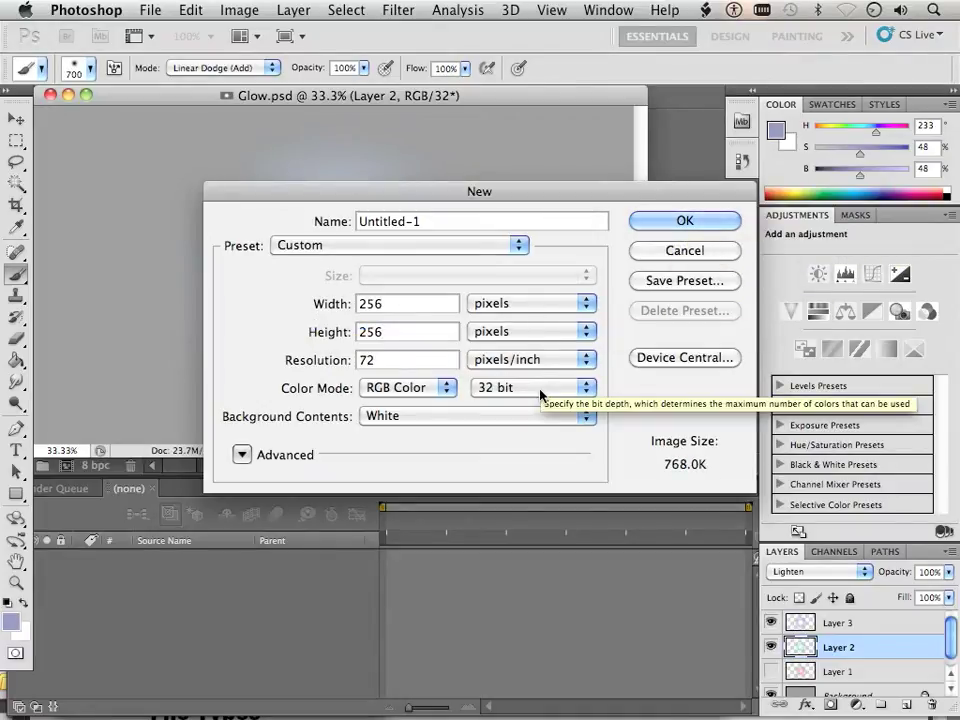
Create the document and set the foreground colour to neutral grey (brightness 28).
{"action": "left_click", "coordinate": [681, 222]}
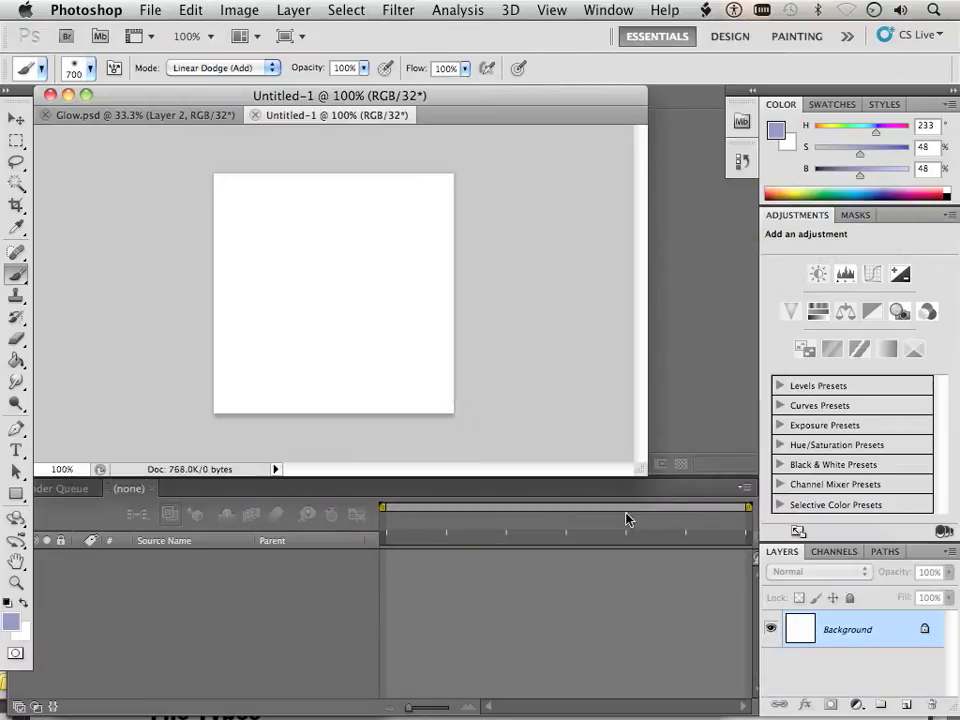
{"action": "left_click", "coordinate": [18, 622]}
{"action": "left_click_drag", "start_coordinate": [476, 568], "coordinate": [445, 635]}
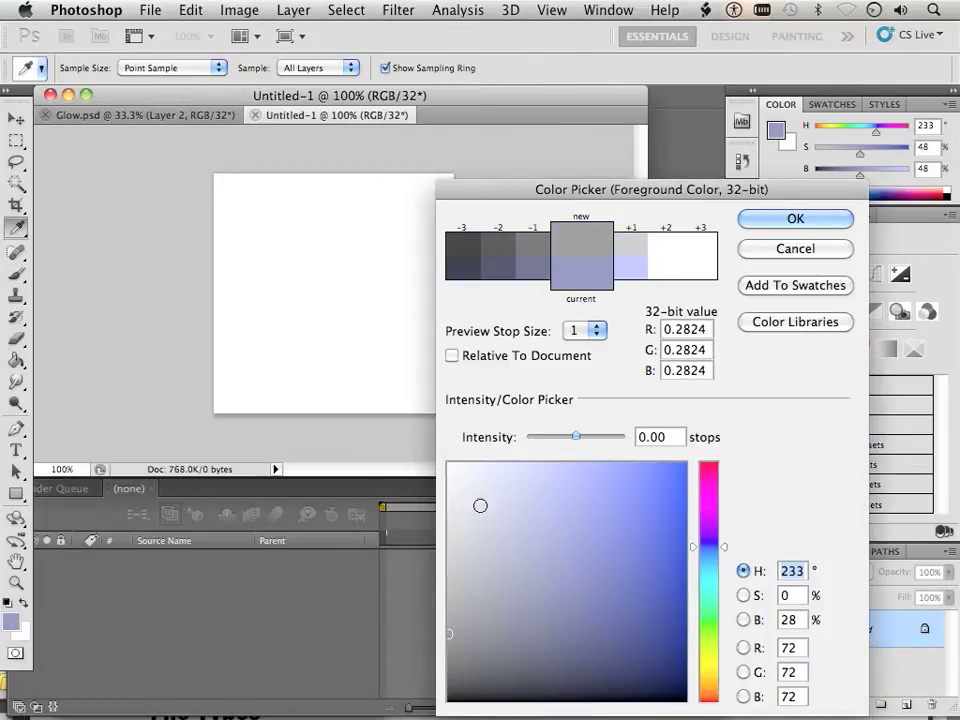
{"action": "left_click", "coordinate": [762, 218]}
{"action": "key", "text": "b"}
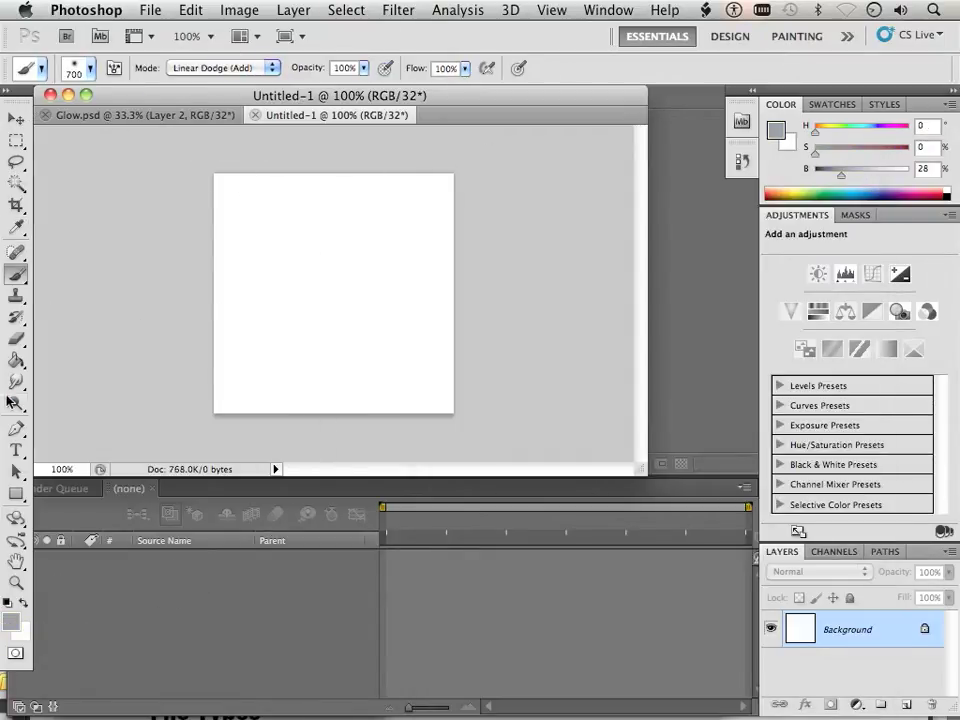
Fill the background with the grey foreground colour.
{"action": "left_click", "coordinate": [16, 360]}
{"action": "left_click", "coordinate": [191, 10]}
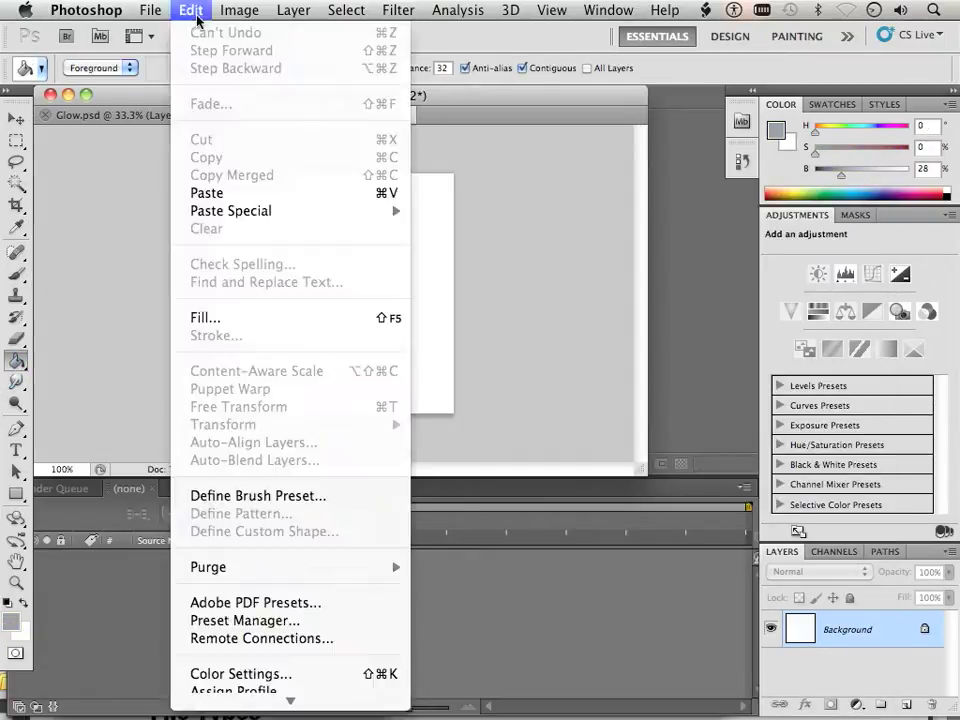
{"action": "left_click", "coordinate": [228, 318]}
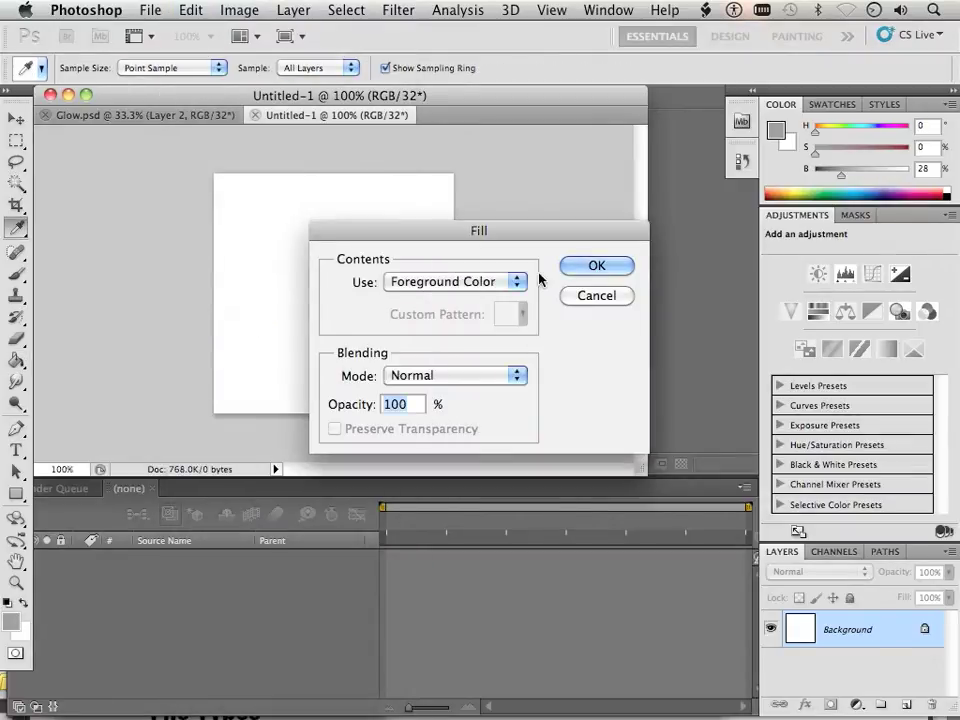
{"action": "left_click", "coordinate": [580, 270]}
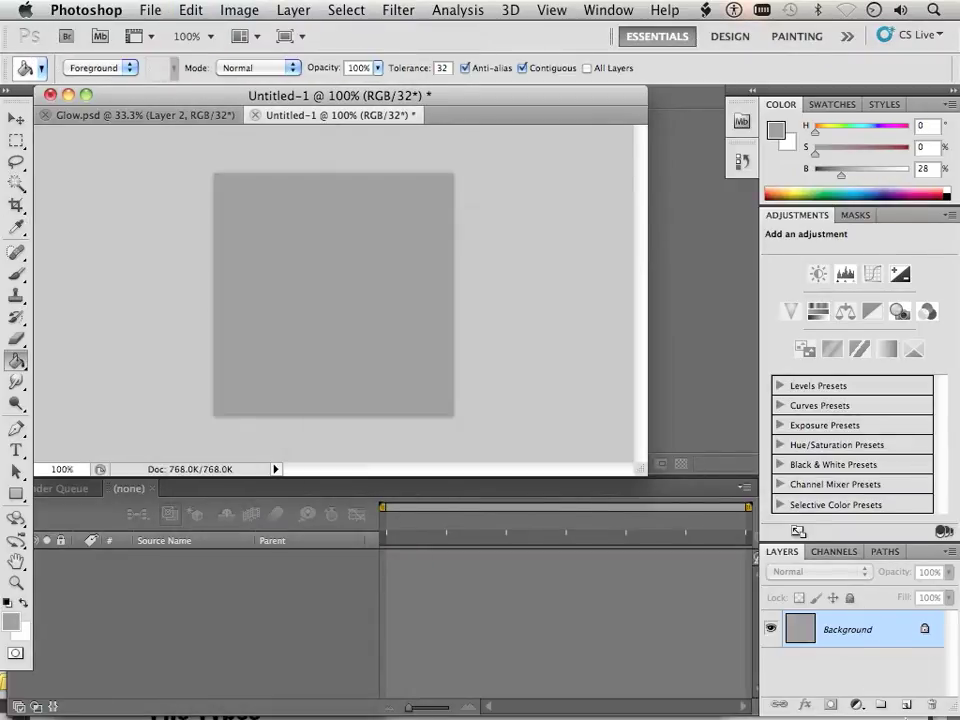
Add a new empty layer and set the foreground colour to medium green.
{"action": "left_click", "coordinate": [909, 704]}
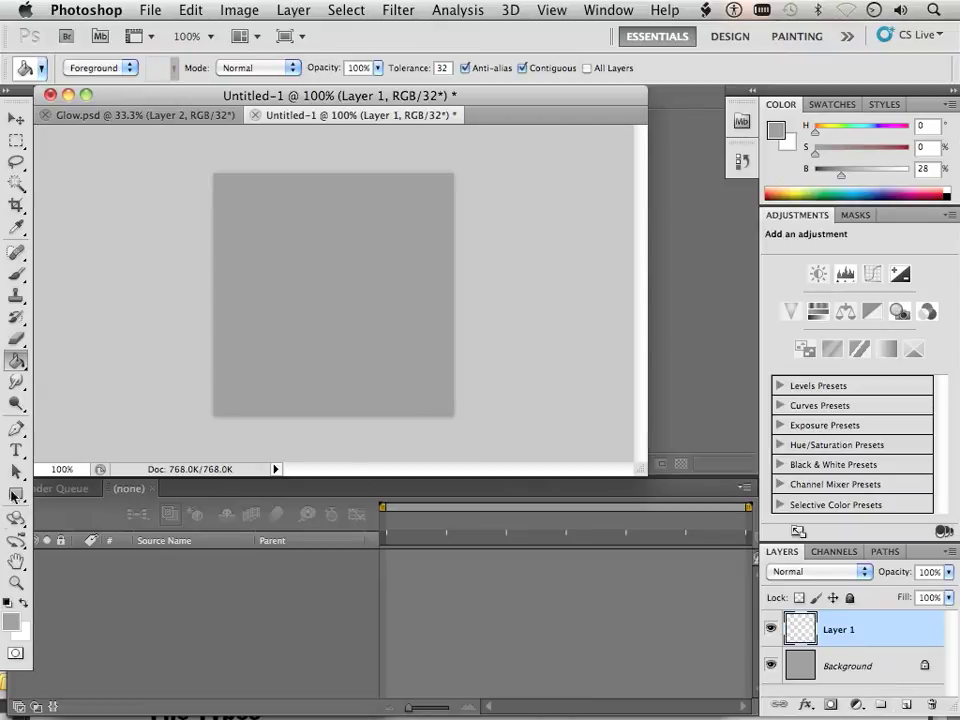
{"action": "left_click", "coordinate": [10, 621]}
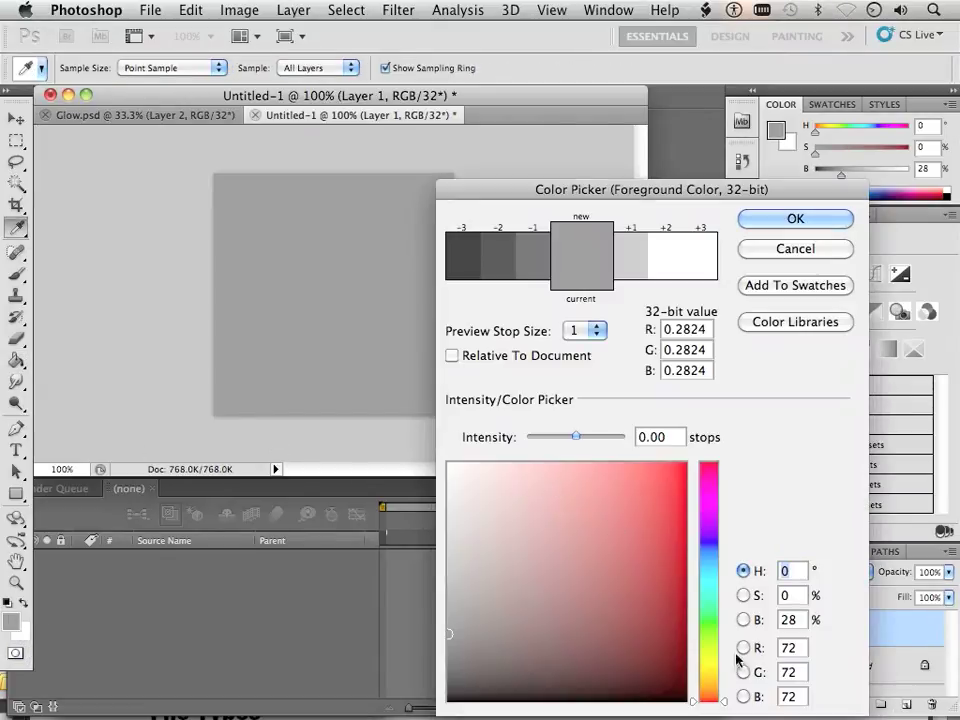
{"action": "left_click", "coordinate": [708, 619]}
{"action": "left_click", "coordinate": [555, 588]}
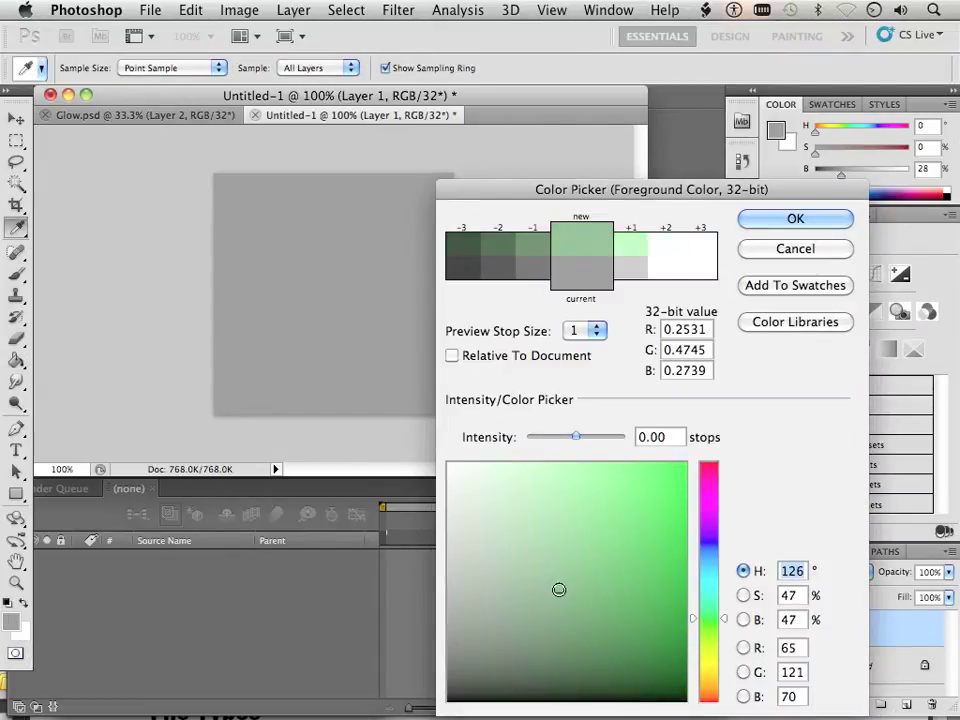
{"action": "left_click", "coordinate": [560, 588]}
{"action": "left_click", "coordinate": [785, 220]}
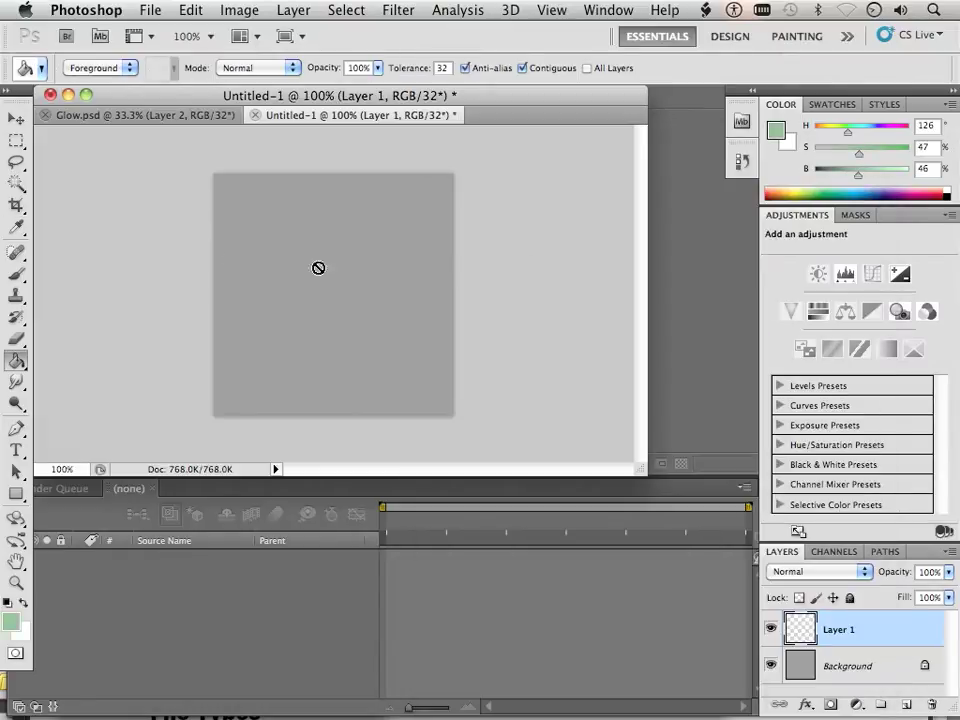
Paint a soft green glow at the canvas centre with a 175 px brush.
{"action": "left_click", "coordinate": [16, 274]}
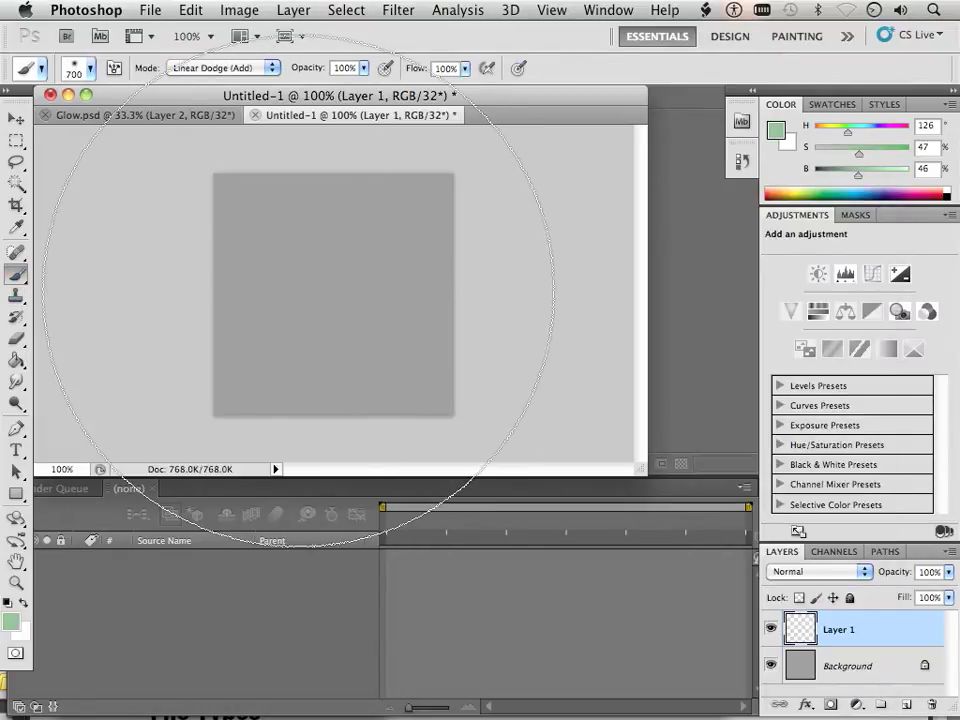
{"action": "key", "text": "bracketleft"}
{"action": "key", "text": "bracketleft"}
{"action": "key", "text": "bracketleft"}
{"action": "key", "text": "bracketleft"}
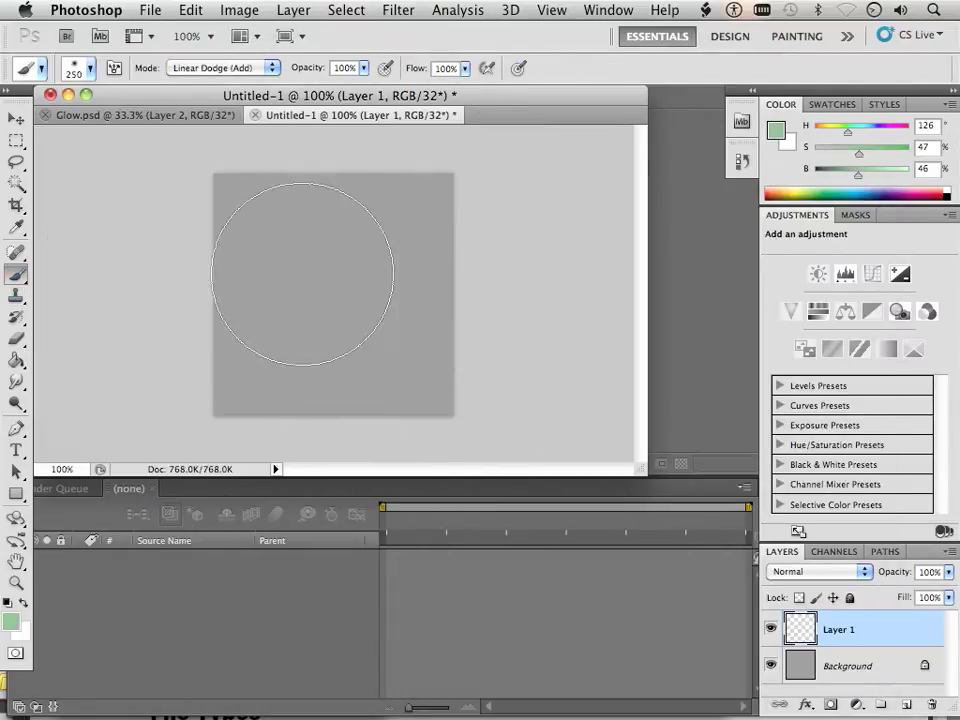
{"action": "key", "text": "bracketleft"}
{"action": "key", "text": "bracketleft"}
{"action": "key", "text": "bracketleft"}
{"action": "key", "text": "bracketleft"}
{"action": "key", "text": "bracketleft"}
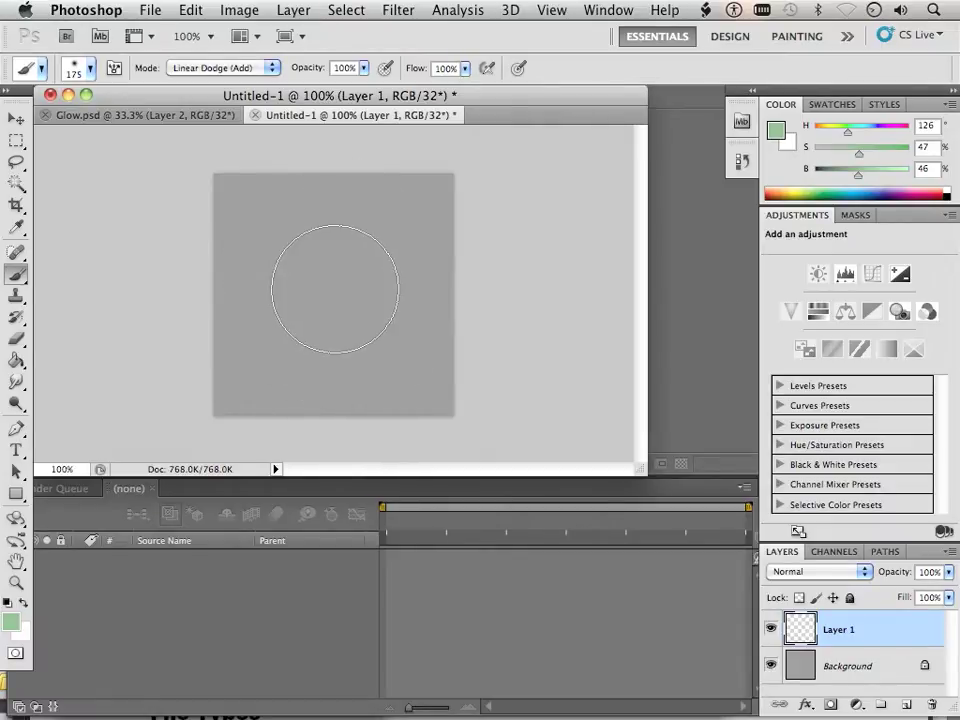
{"action": "left_click", "coordinate": [335, 289]}
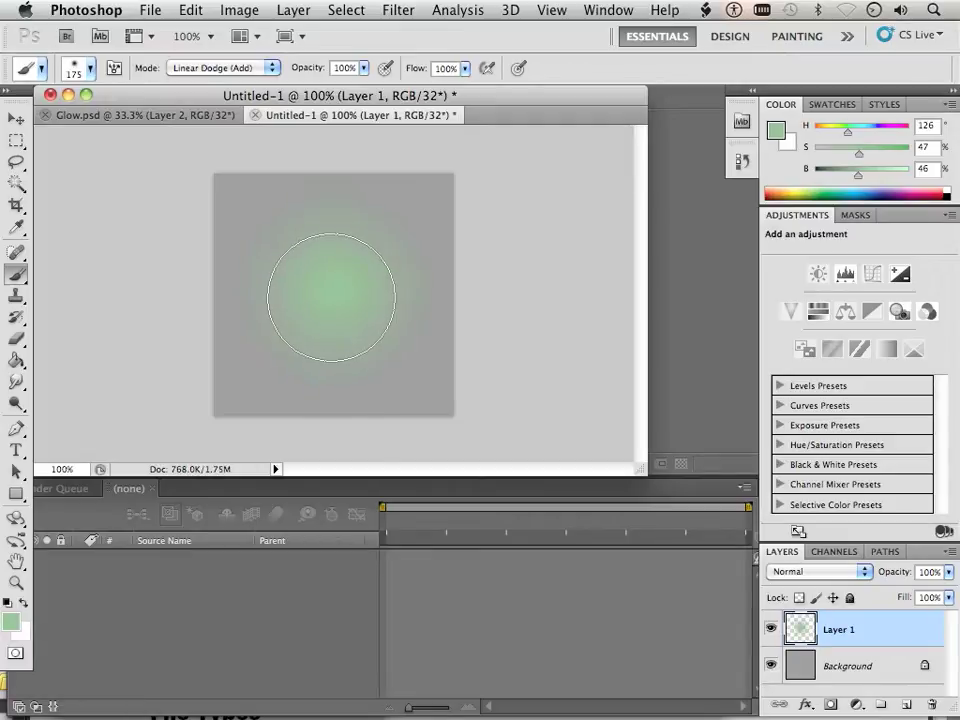
{"action": "left_click", "coordinate": [328, 288]}
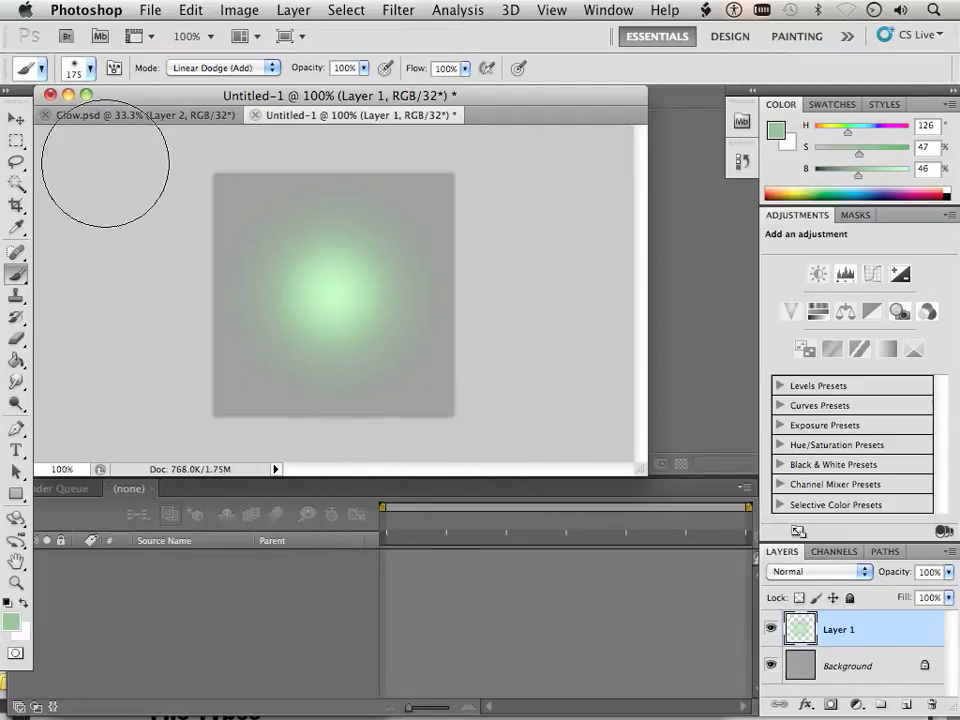
Change the foreground colour to teal at 50% saturation and brightness.
{"action": "left_click", "coordinate": [10, 626]}
{"action": "left_click_drag", "start_coordinate": [713, 602], "coordinate": [710, 585]}
{"action": "left_click", "coordinate": [567, 582]}
{"action": "left_click", "coordinate": [742, 218]}
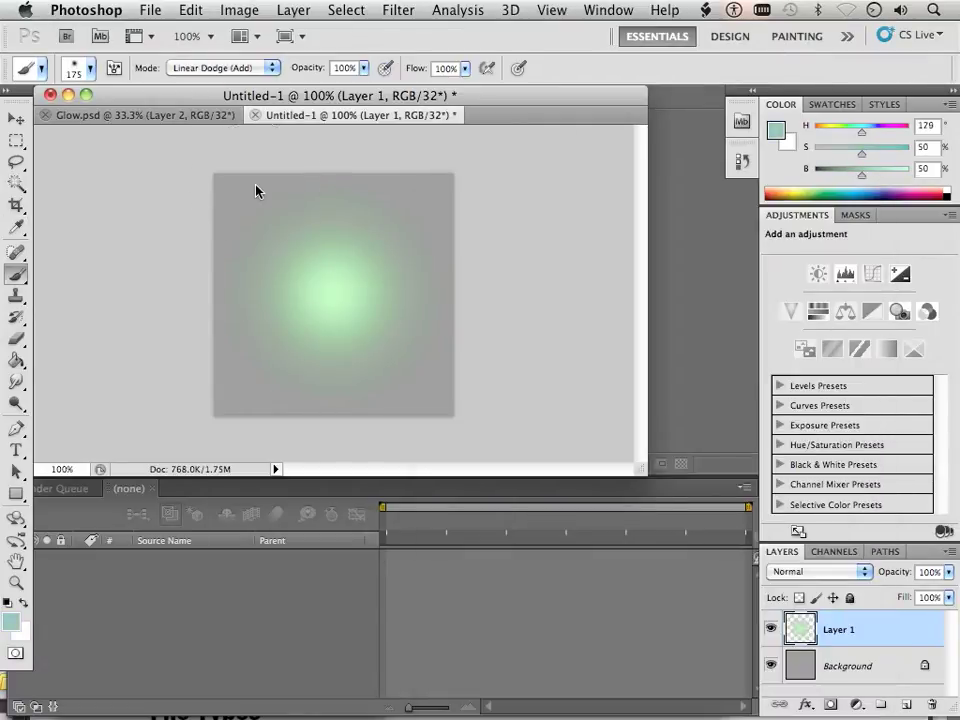
Choose a scattered sparkle brush preset at 60 px and dab sparkles over the glow's centre.
{"action": "left_click", "coordinate": [90, 68]}
{"action": "left_click", "coordinate": [96, 283]}
{"action": "key", "text": "Return"}
{"action": "key", "text": "bracketright"}
{"action": "key", "text": "bracketright"}
{"action": "key", "text": "bracketright"}
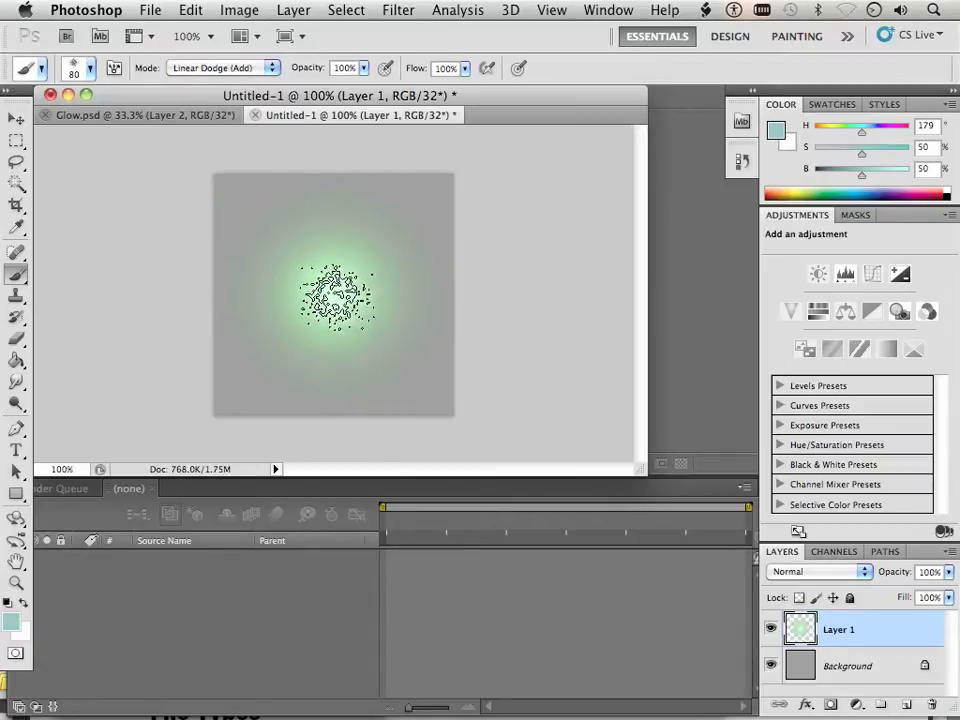
{"action": "key", "text": "bracketright"}
{"action": "key", "text": "bracketright"}
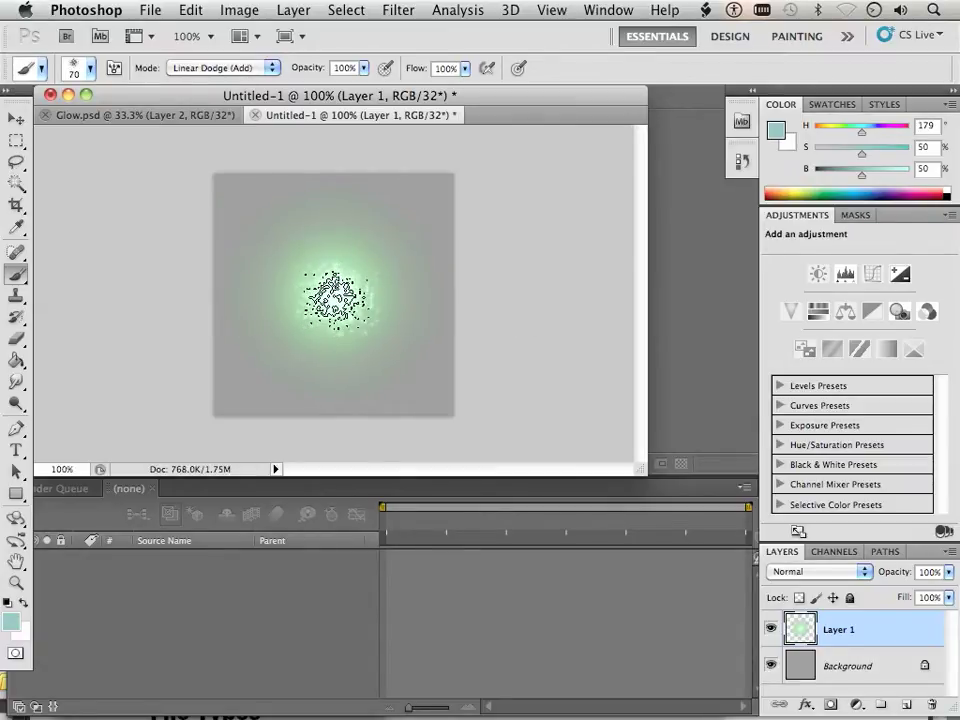
{"action": "key", "text": "bracketleft"}
{"action": "key", "text": "bracketleft"}
{"action": "key", "text": "bracketleft"}
{"action": "left_click", "coordinate": [332, 290]}
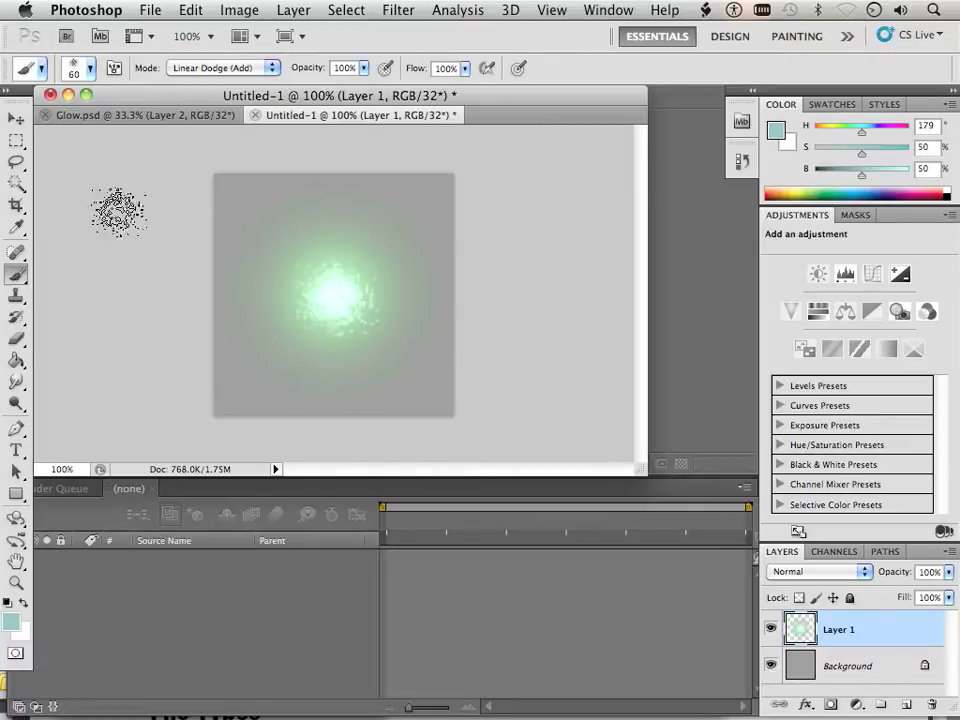
Add a larger 125 px sparkle over the centre, then enlarge the brush to 175 px.
{"action": "key", "text": "bracketright"}
{"action": "key", "text": "bracketright"}
{"action": "key", "text": "bracketright"}
{"action": "key", "text": "bracketright"}
{"action": "key", "text": "bracketright"}
{"action": "left_click", "coordinate": [332, 300]}
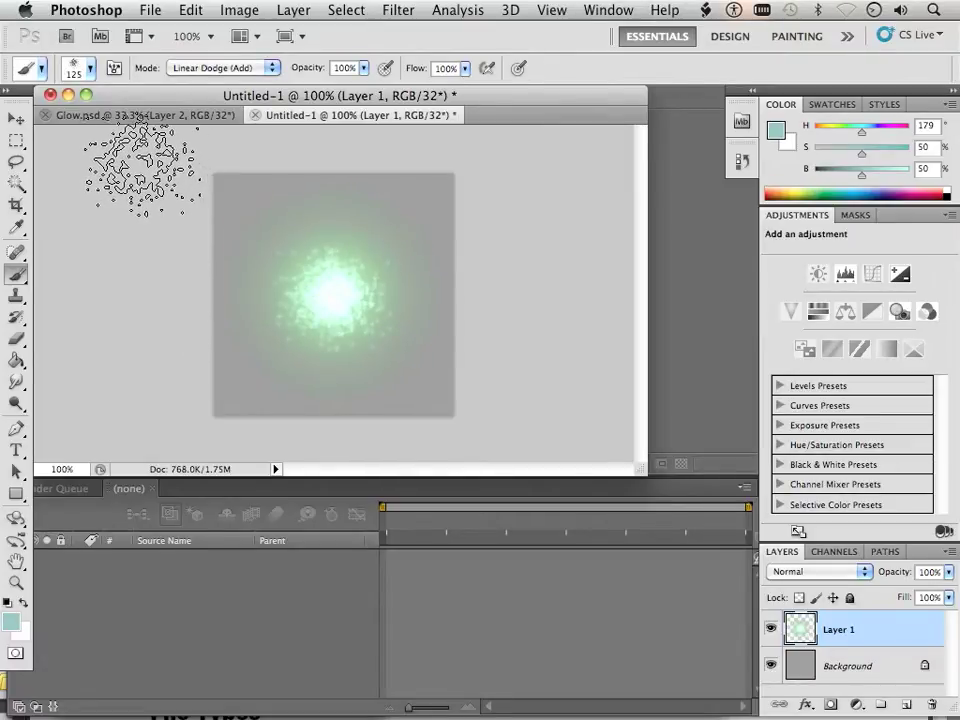
{"action": "left_click", "coordinate": [91, 74]}
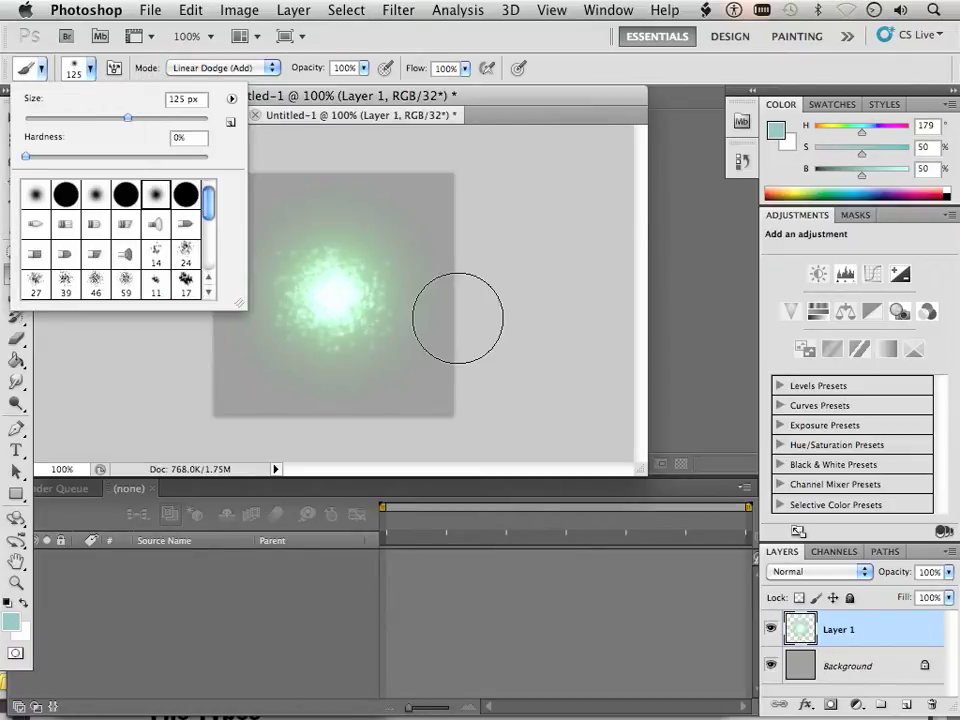
{"action": "key", "text": "Return"}
{"action": "key", "text": "bracketright"}
{"action": "key", "text": "bracketright"}
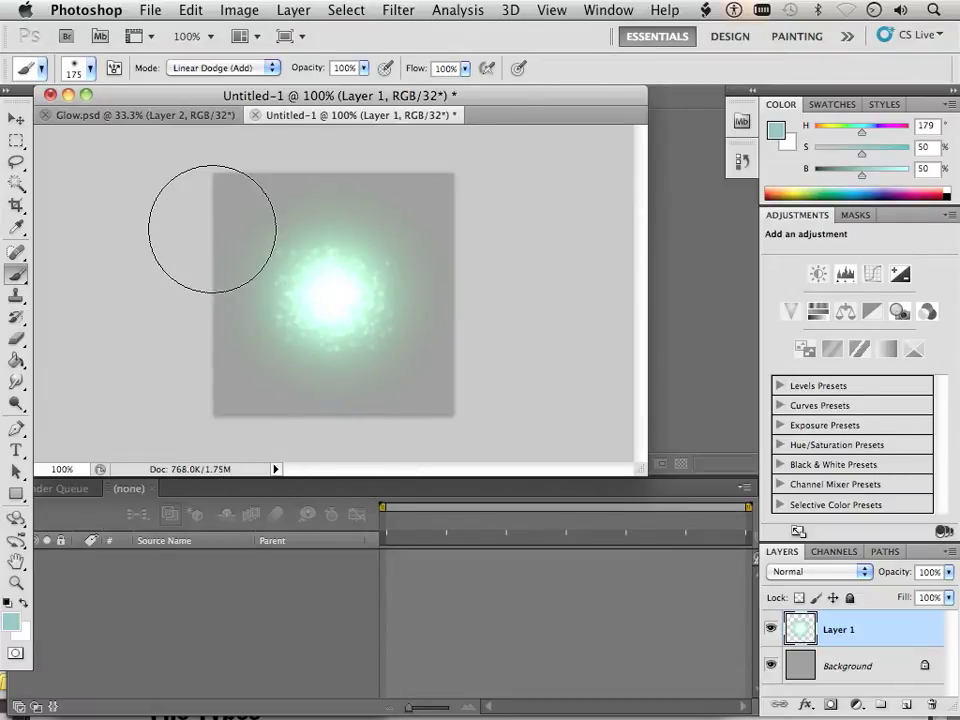
Delete the grey Background layer so the glow sits on transparency.
{"action": "left_click", "coordinate": [151, 10]}
{"action": "mouse_move", "coordinate": [190, 10]}
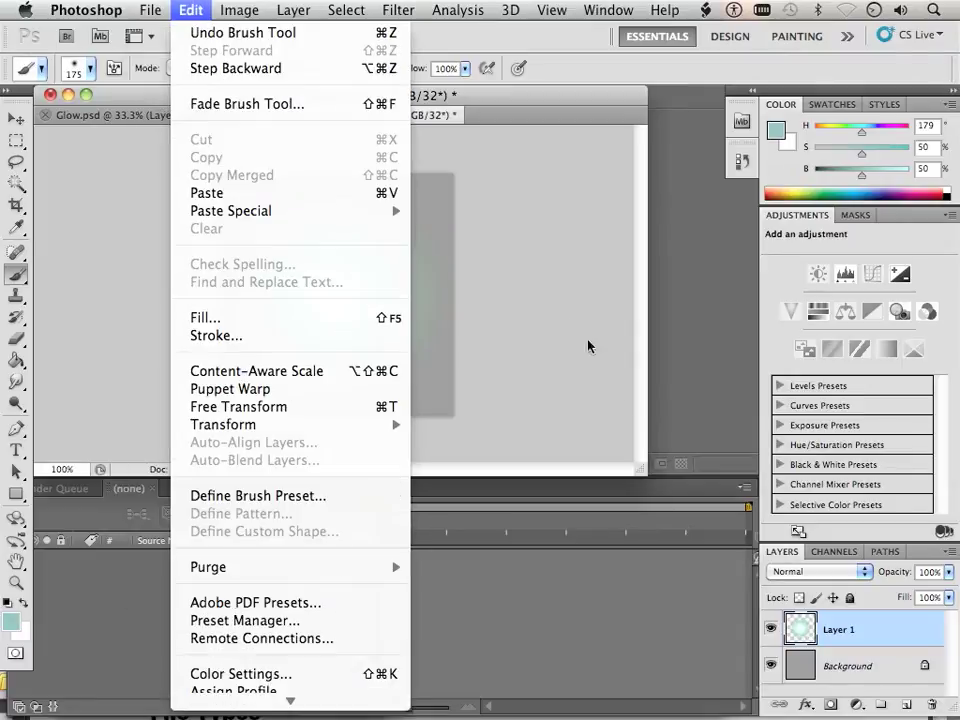
{"action": "left_click", "coordinate": [850, 668]}
{"action": "left_click_drag", "start_coordinate": [868, 668], "coordinate": [932, 703]}
Save the image as sprite.psd in Sample comp, accepting the Photoshop format options.
{"action": "left_click", "coordinate": [157, 11]}
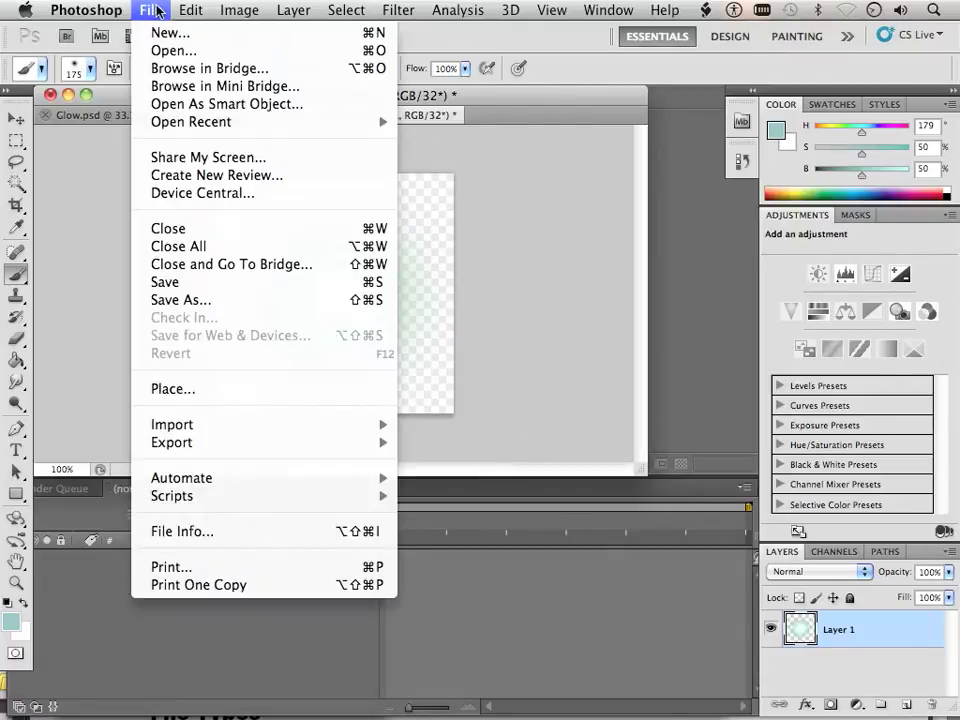
{"action": "left_click", "coordinate": [242, 302]}
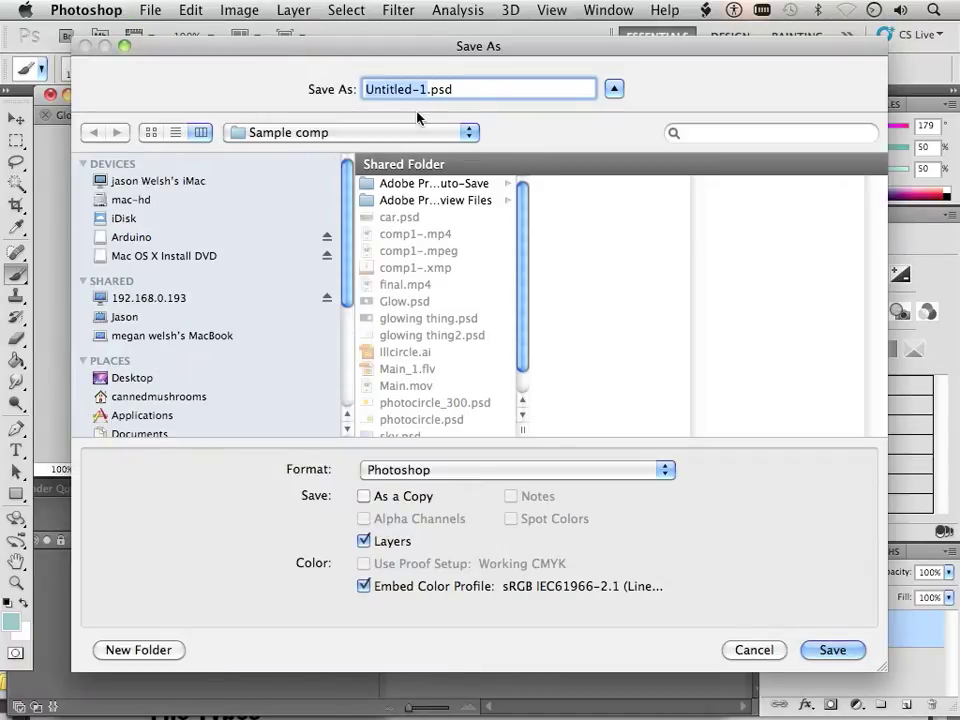
{"action": "type", "text": "sprite"}
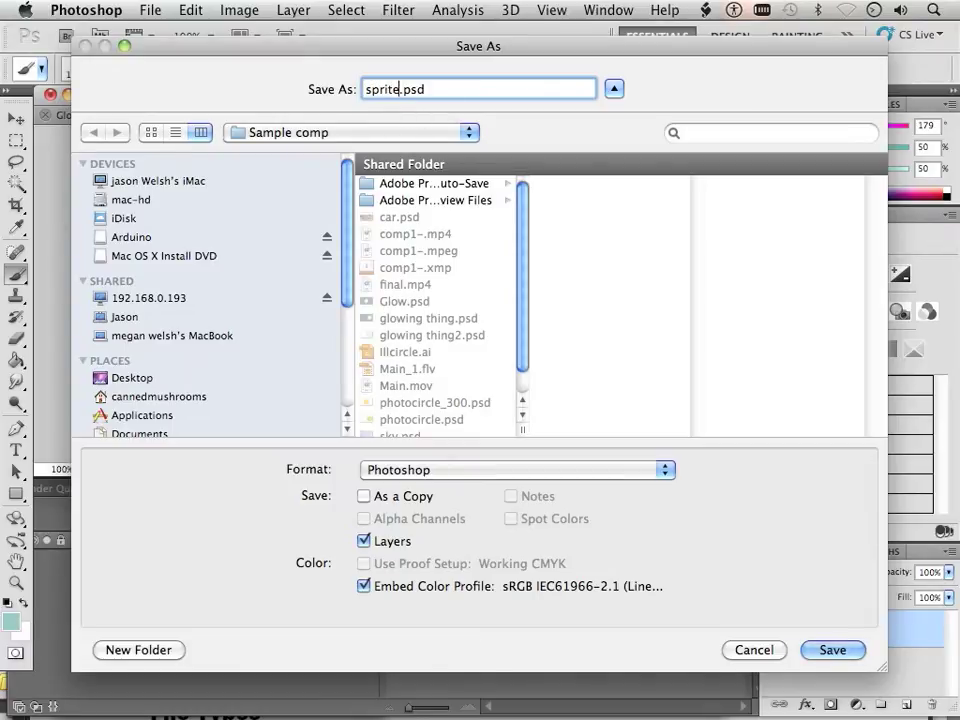
{"action": "key", "text": "Return"}
{"action": "left_click", "coordinate": [690, 304]}
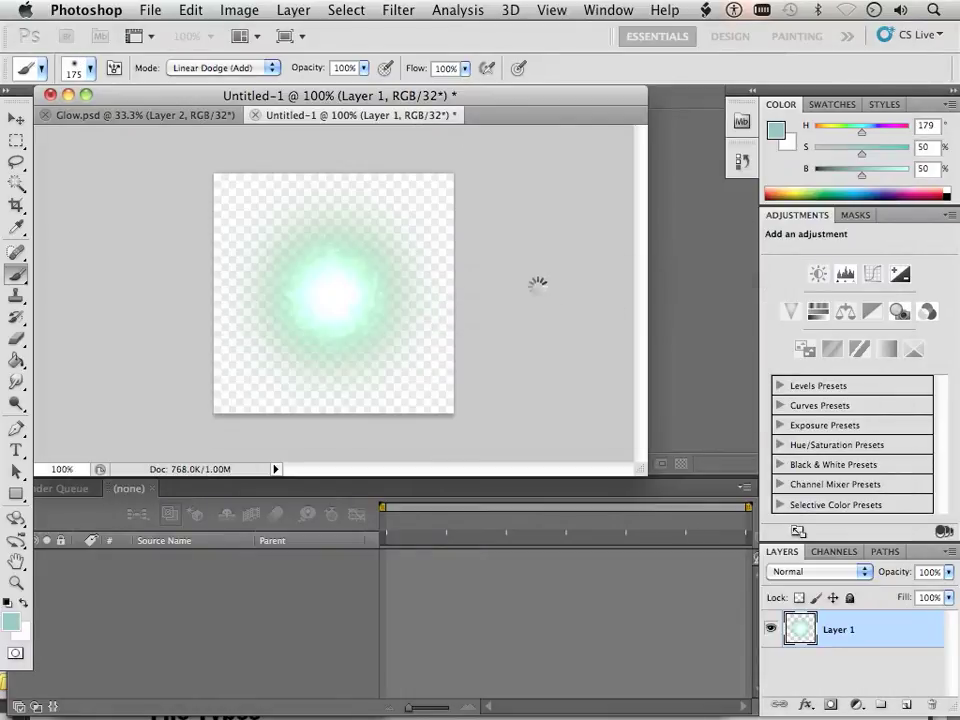
Switch to After Effects and choose sprite.psd in the Import File browser.
{"action": "key", "text": "super+Tab"}
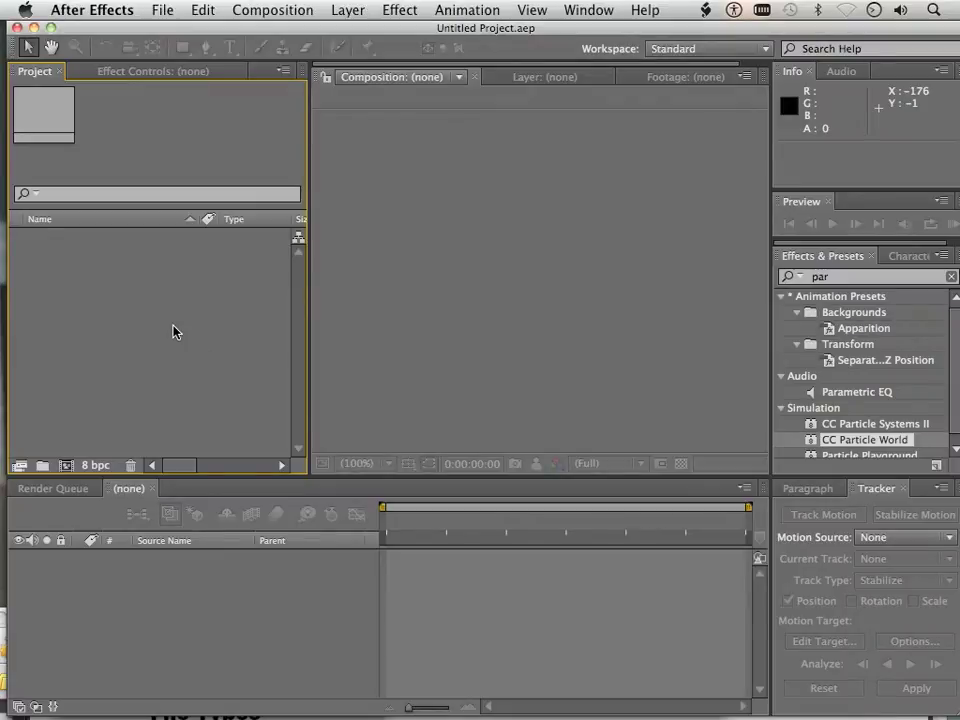
{"action": "right_click", "coordinate": [130, 313]}
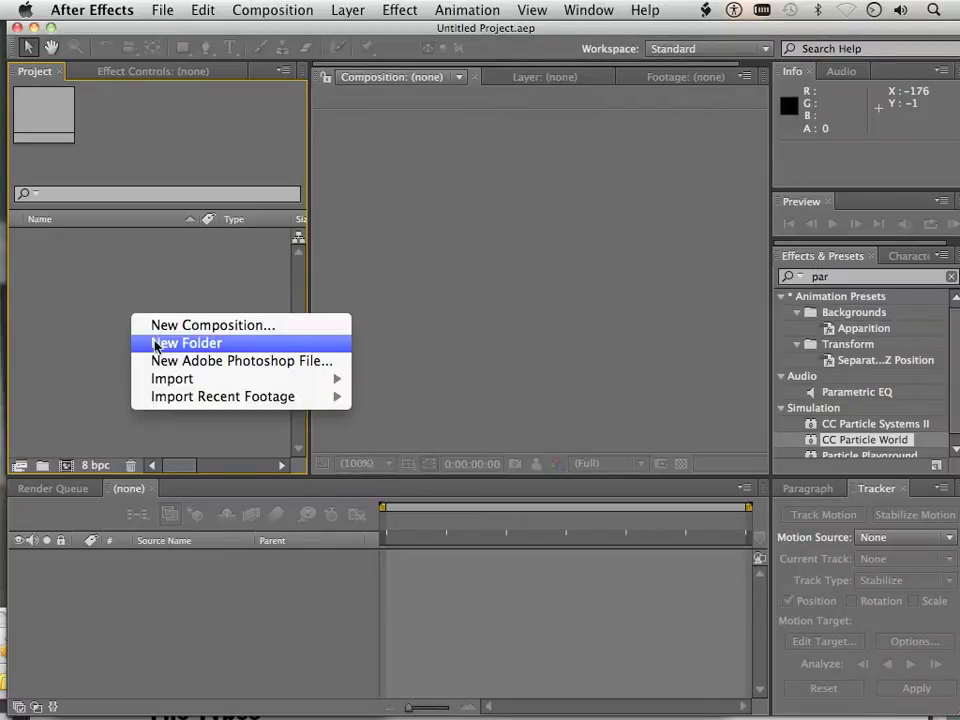
{"action": "mouse_move", "coordinate": [200, 381]}
{"action": "left_click", "coordinate": [422, 379]}
{"action": "left_click", "coordinate": [456, 262]}
{"action": "scroll", "coordinate": [454, 261], "scroll_direction": "down", "scroll_amount": 5}
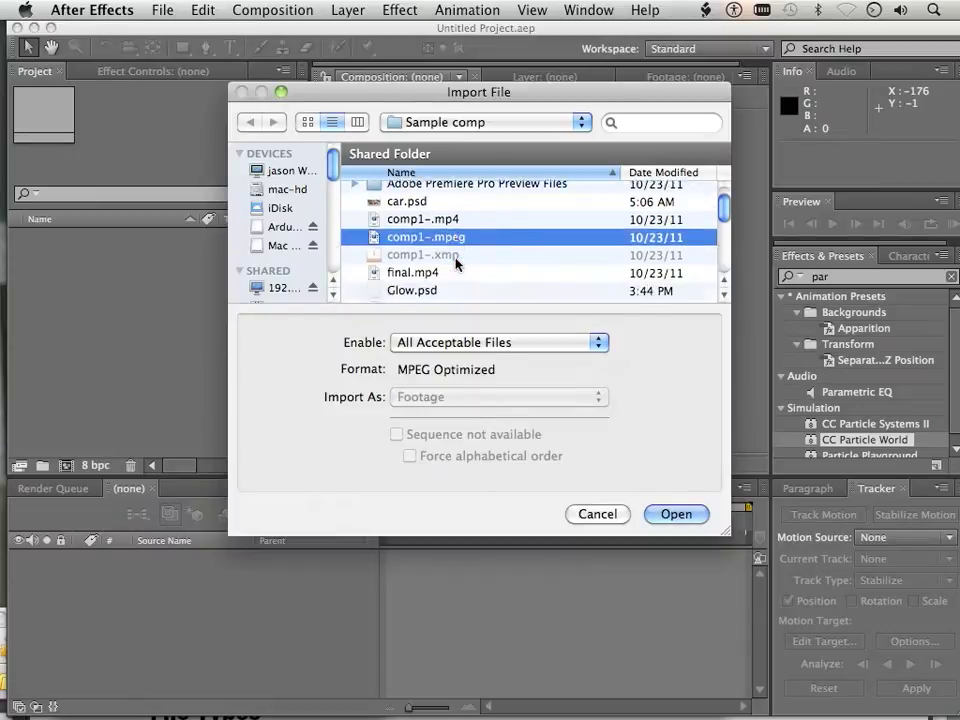
{"action": "left_click", "coordinate": [425, 273]}
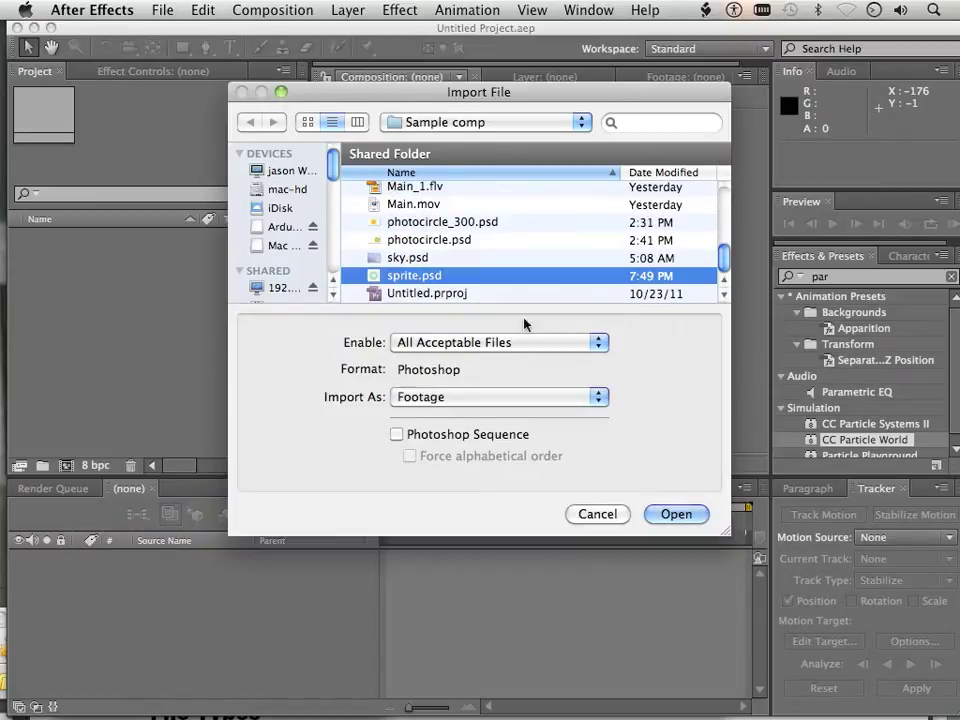
Import sprite.psd as merged Footage and begin a new composition.
{"action": "left_click", "coordinate": [676, 516]}
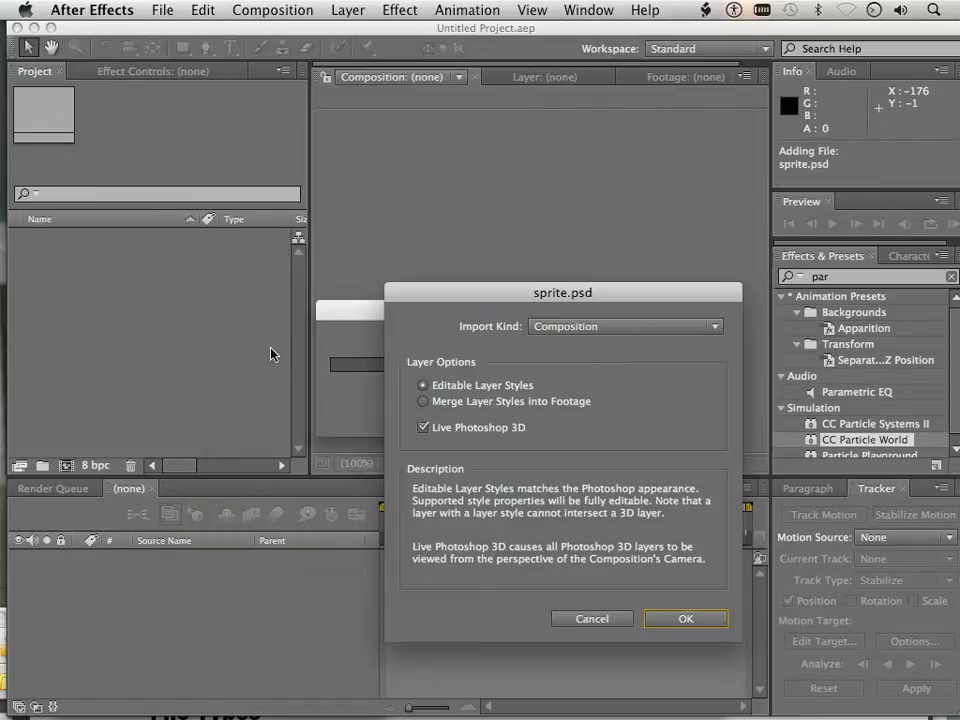
{"action": "left_click", "coordinate": [566, 327]}
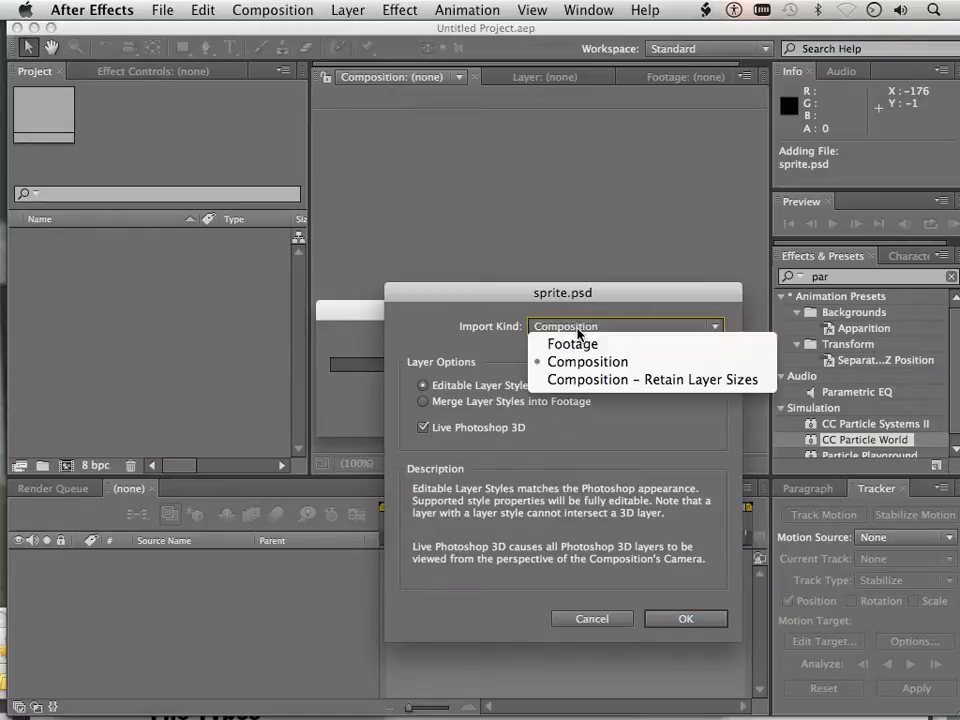
{"action": "left_click", "coordinate": [567, 342]}
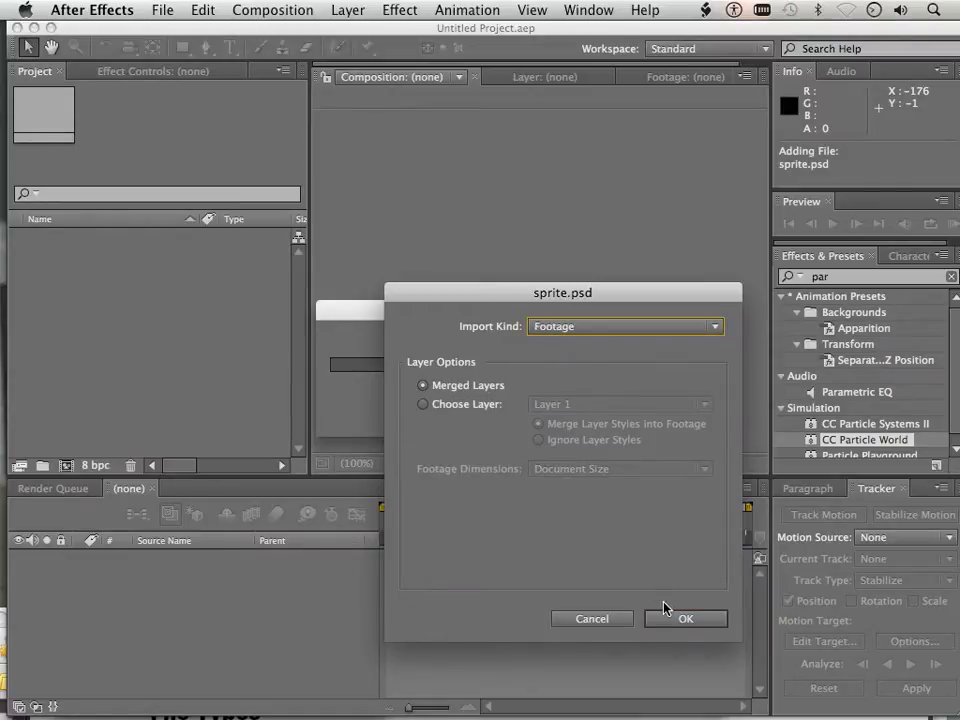
{"action": "left_click", "coordinate": [681, 622]}
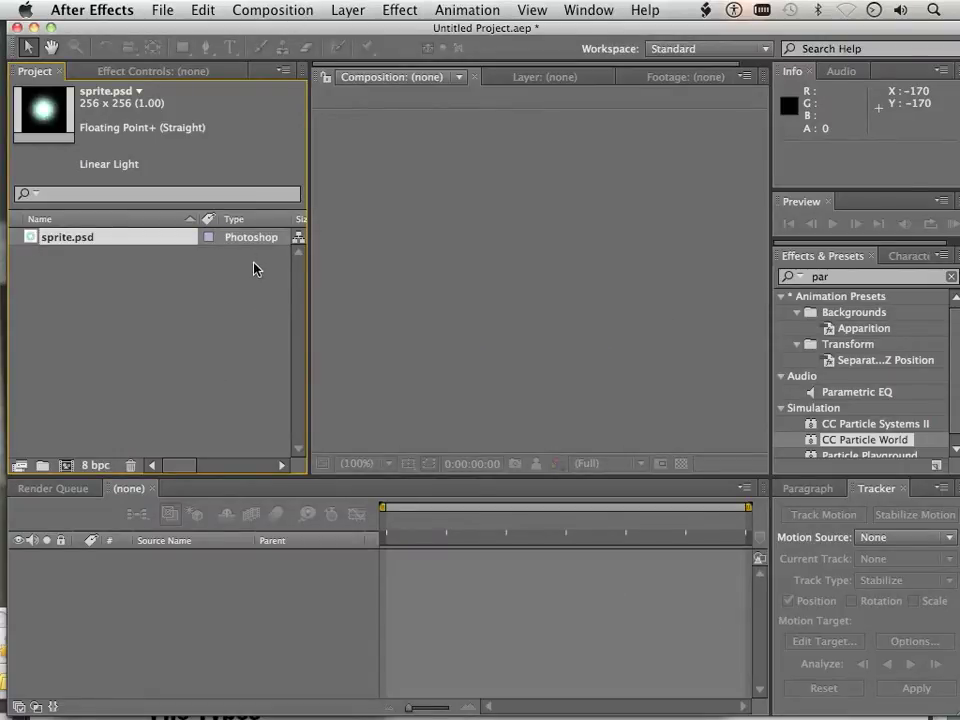
{"action": "left_click", "coordinate": [290, 11]}
{"action": "left_click", "coordinate": [296, 32]}
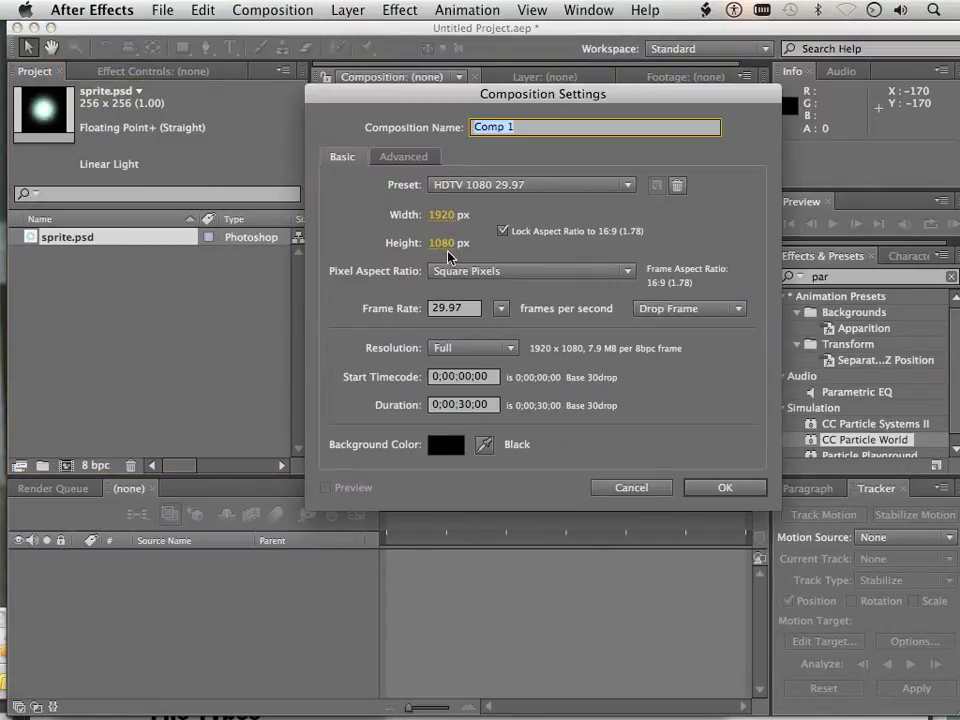
Accept the HDTV 1080 29.97 preset to create the 30-second Comp 1.
{"action": "left_click", "coordinate": [725, 488]}
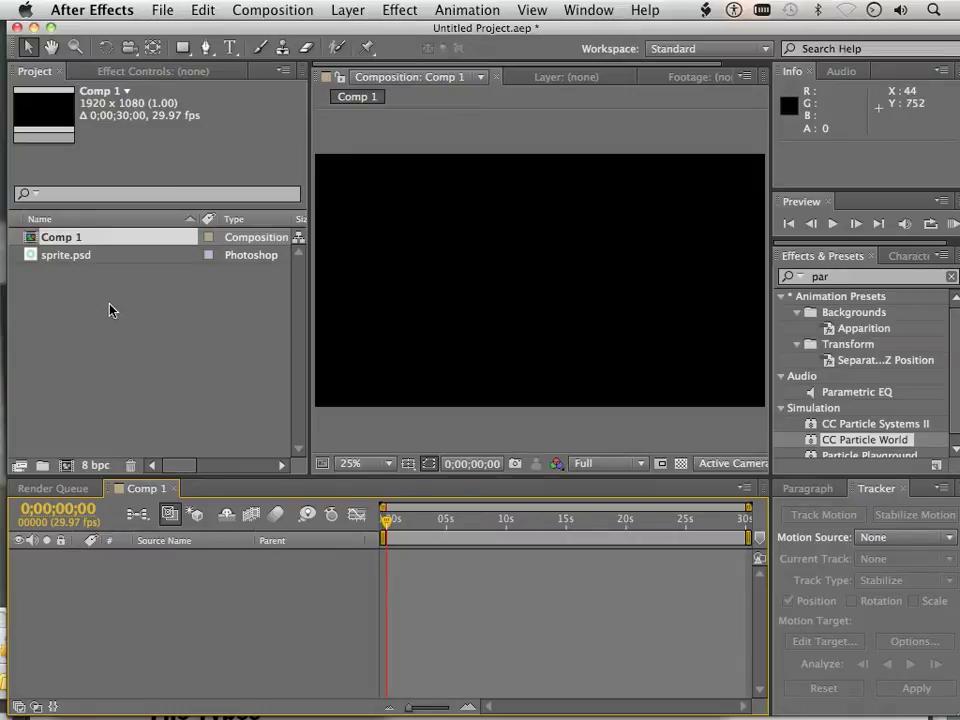
Drag sprite.psd onto the new-composition button to build the 256 × 256 sprite comp, then zoom and centre it.
{"action": "left_click", "coordinate": [58, 256]}
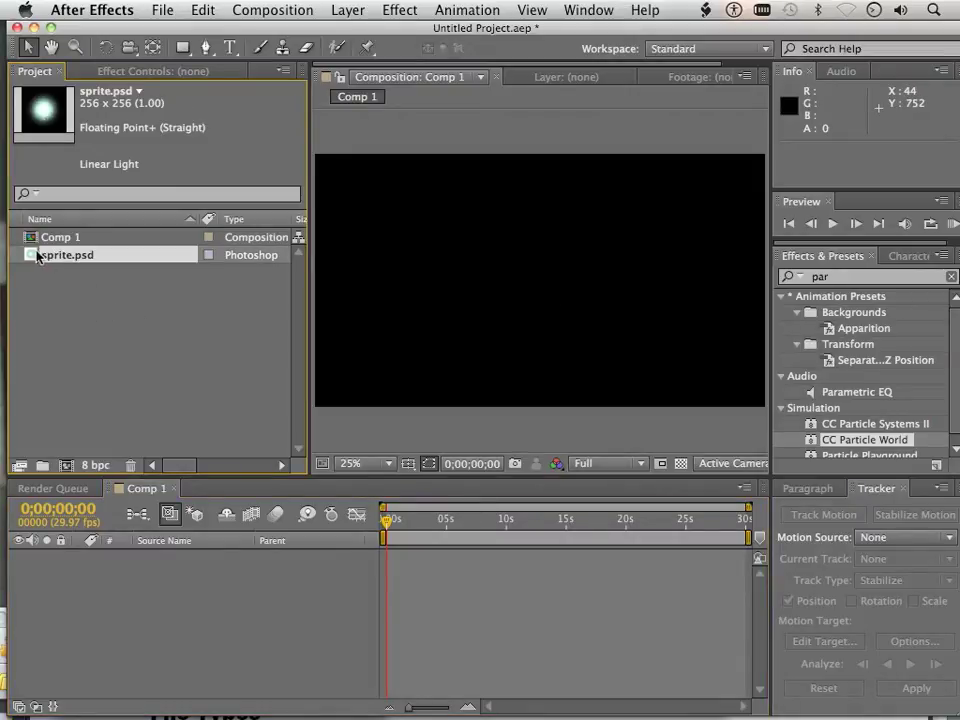
{"action": "left_click_drag", "start_coordinate": [31, 255], "coordinate": [65, 465]}
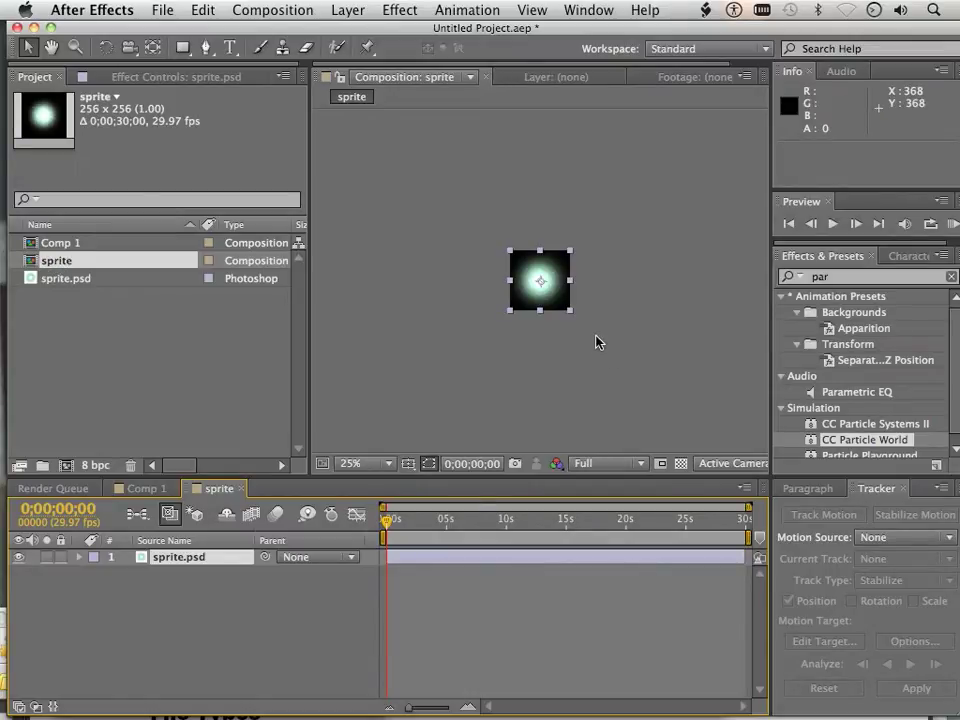
{"action": "scroll", "coordinate": [596, 339], "scroll_direction": "up", "scroll_amount": 4}
{"action": "left_click_drag", "start_coordinate": [555, 326], "coordinate": [672, 476]}
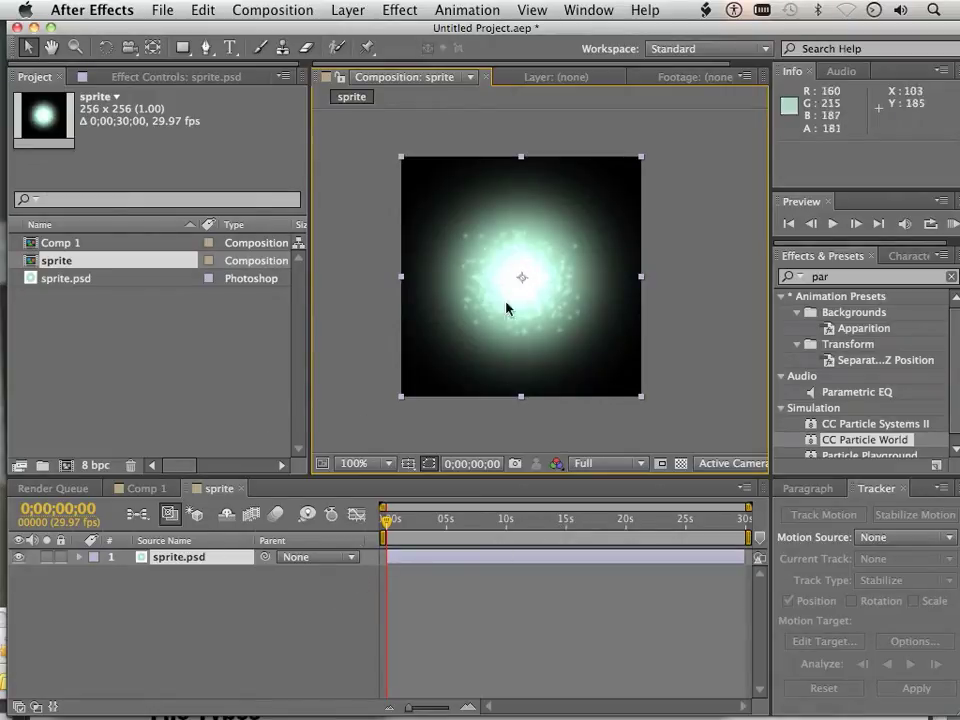
Apply Stylize > Glow to the sprite layer and reveal its properties in the timeline.
{"action": "left_click", "coordinate": [400, 10]}
{"action": "mouse_move", "coordinate": [475, 366]}
{"action": "left_click", "coordinate": [630, 555]}
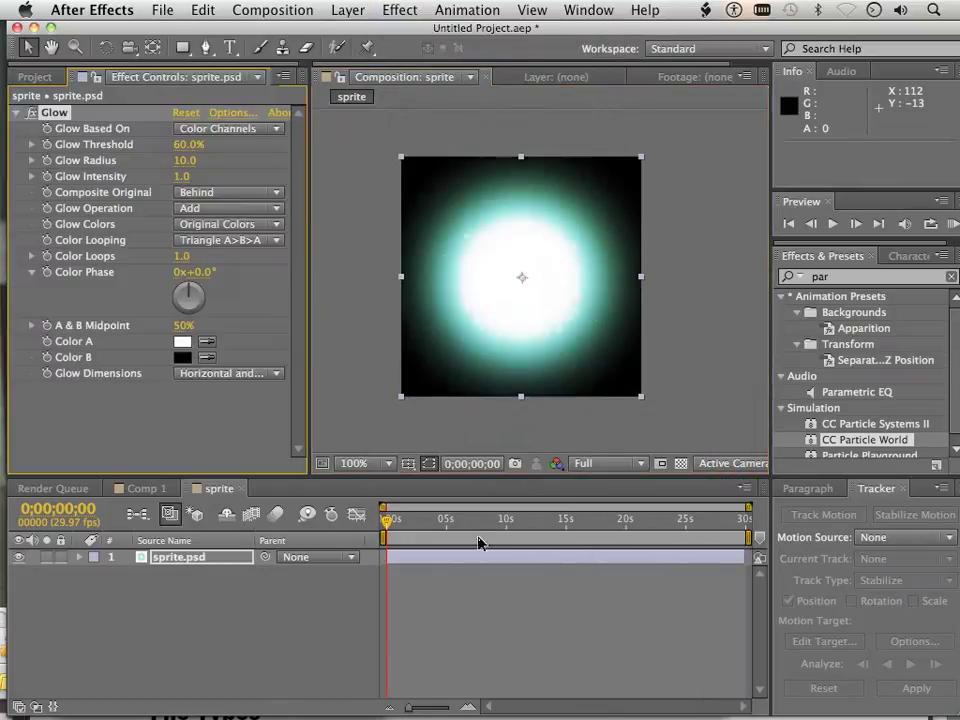
{"action": "left_click", "coordinate": [78, 557]}
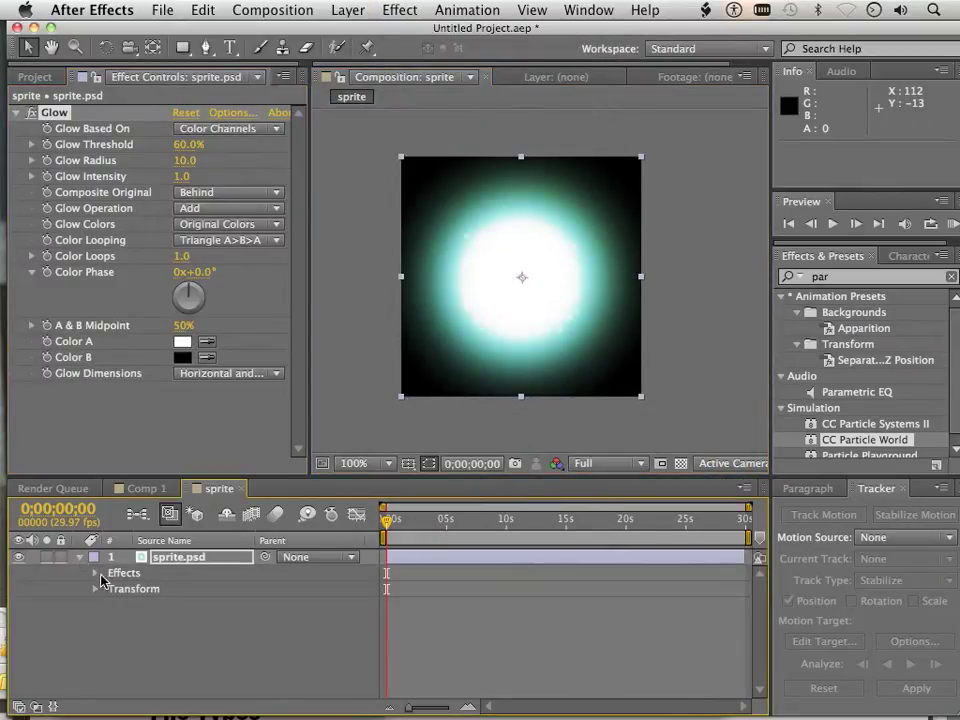
{"action": "left_click", "coordinate": [95, 573]}
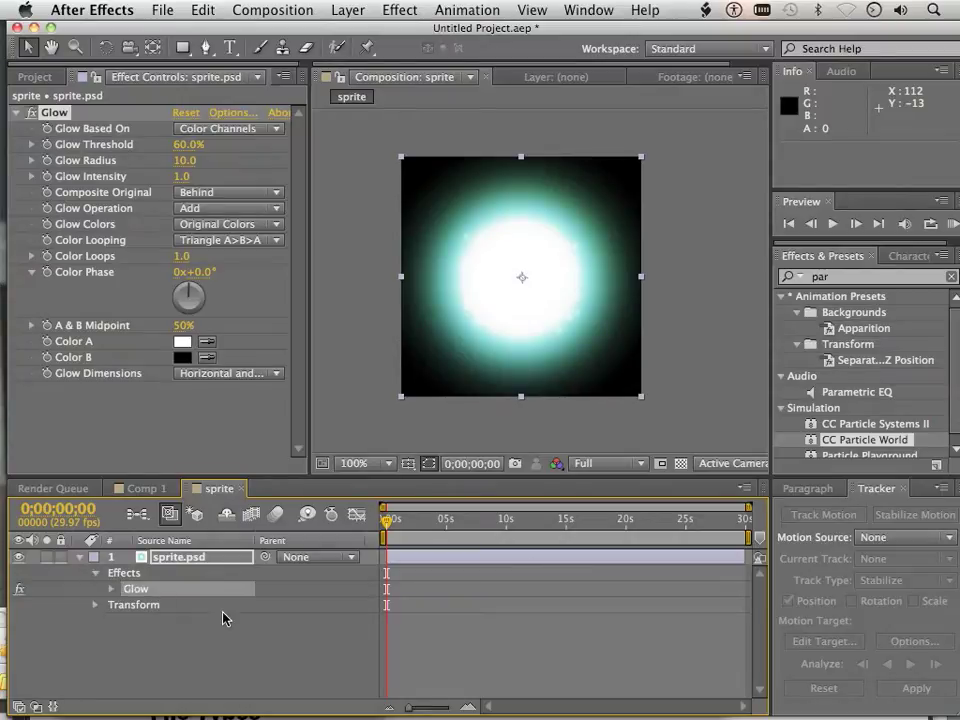
{"action": "left_click", "coordinate": [139, 609]}
{"action": "left_click", "coordinate": [111, 590]}
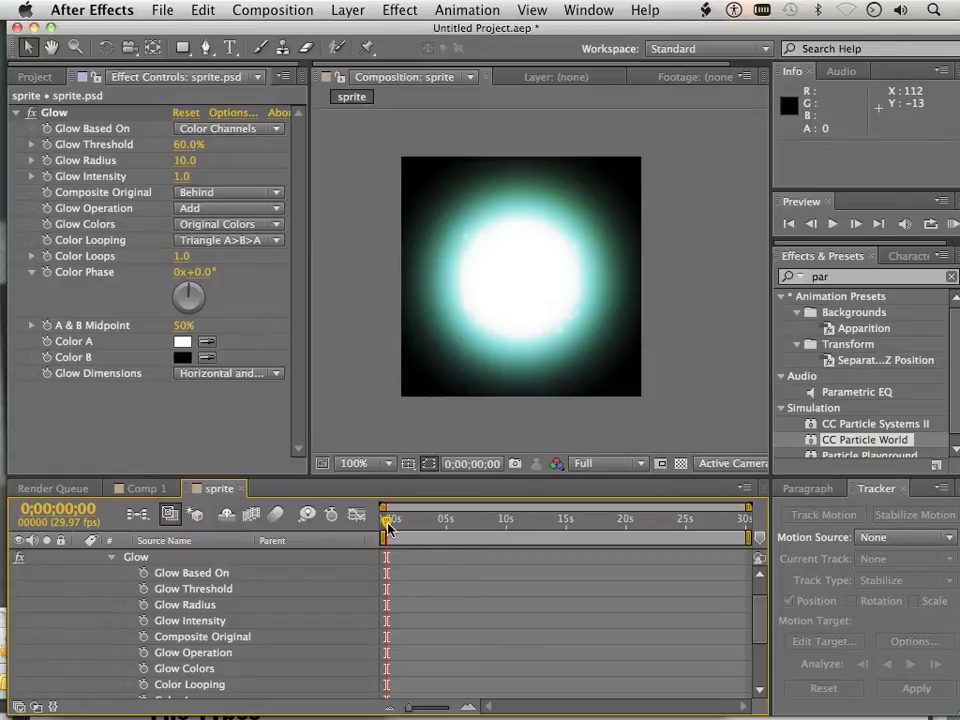
Keyframe Glow Threshold at 60% at 0 s, about 99% at 15 s, and again at 30 s.
{"action": "left_click", "coordinate": [143, 590]}
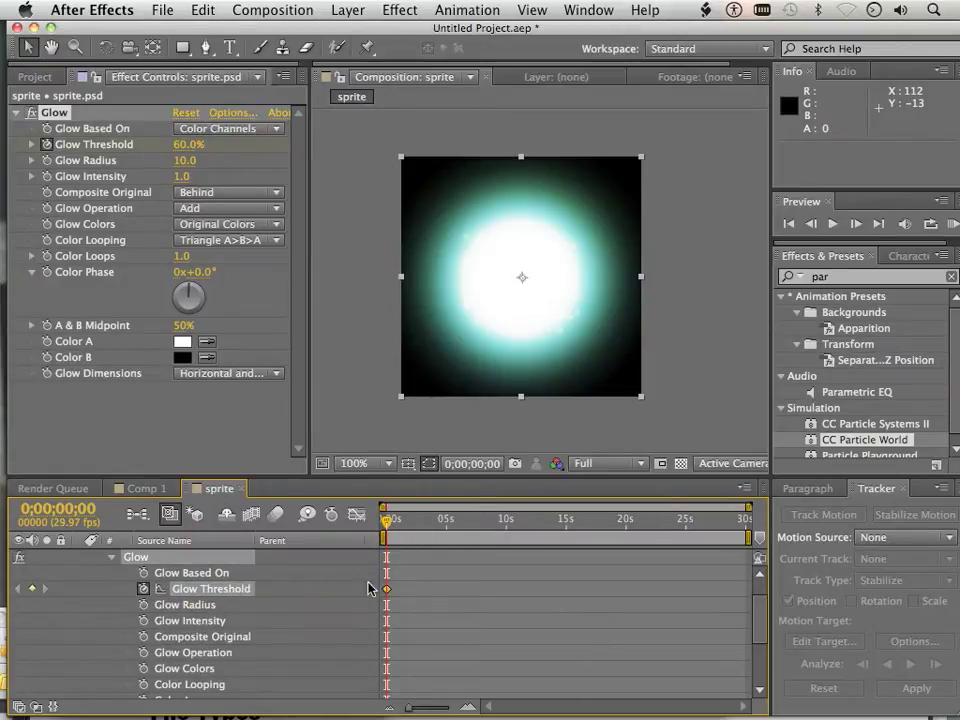
{"action": "left_click_drag", "start_coordinate": [389, 531], "coordinate": [789, 538]}
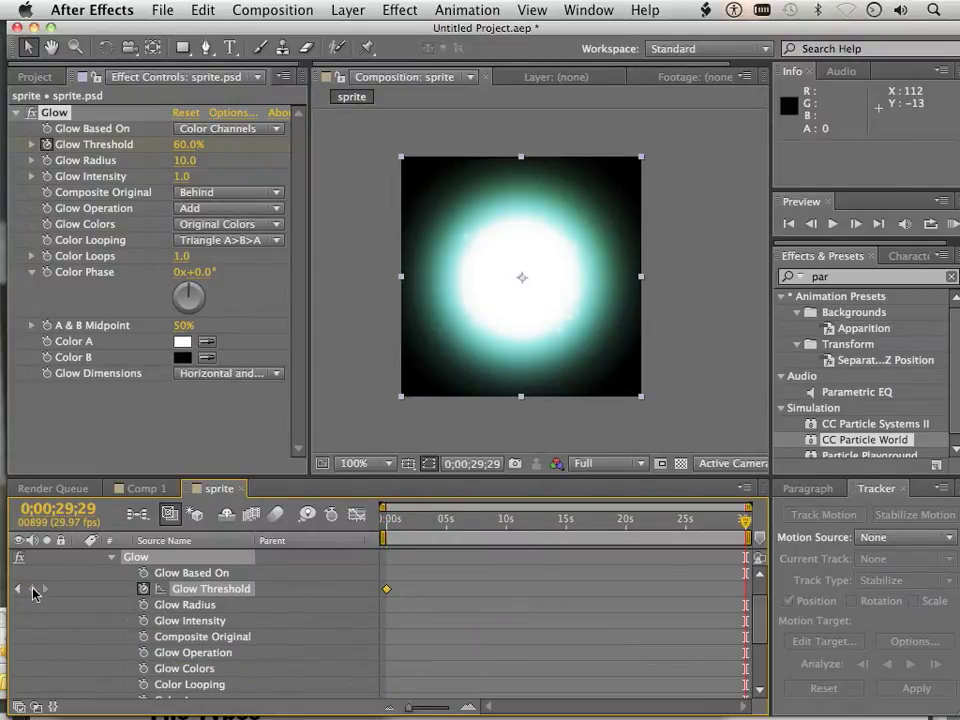
{"action": "left_click_drag", "start_coordinate": [746, 520], "coordinate": [568, 521]}
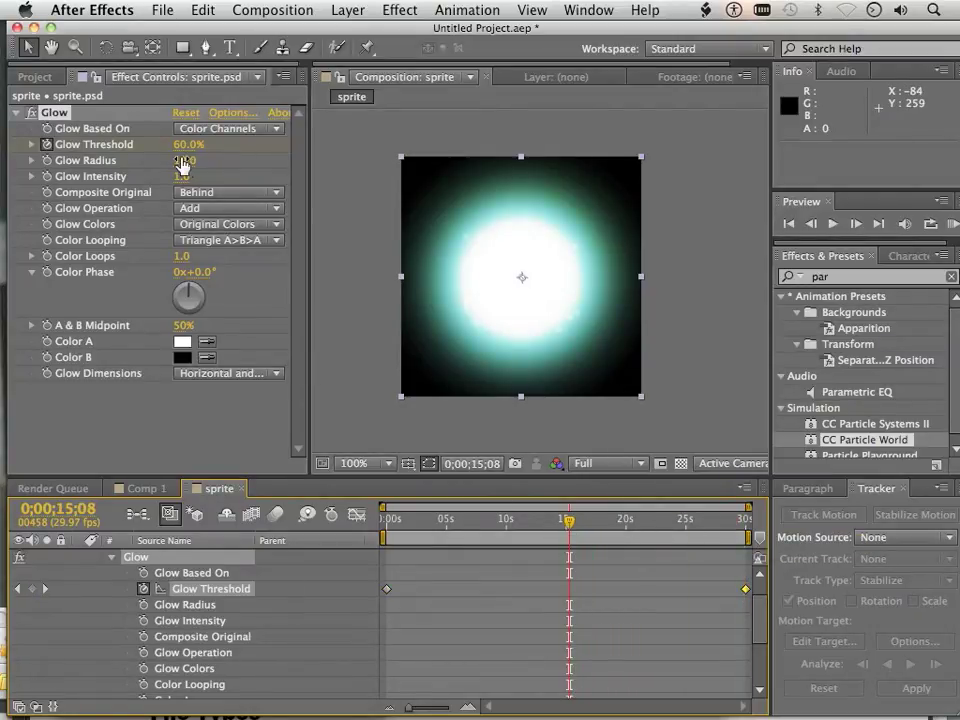
{"action": "left_click_drag", "start_coordinate": [180, 145], "coordinate": [400, 240]}
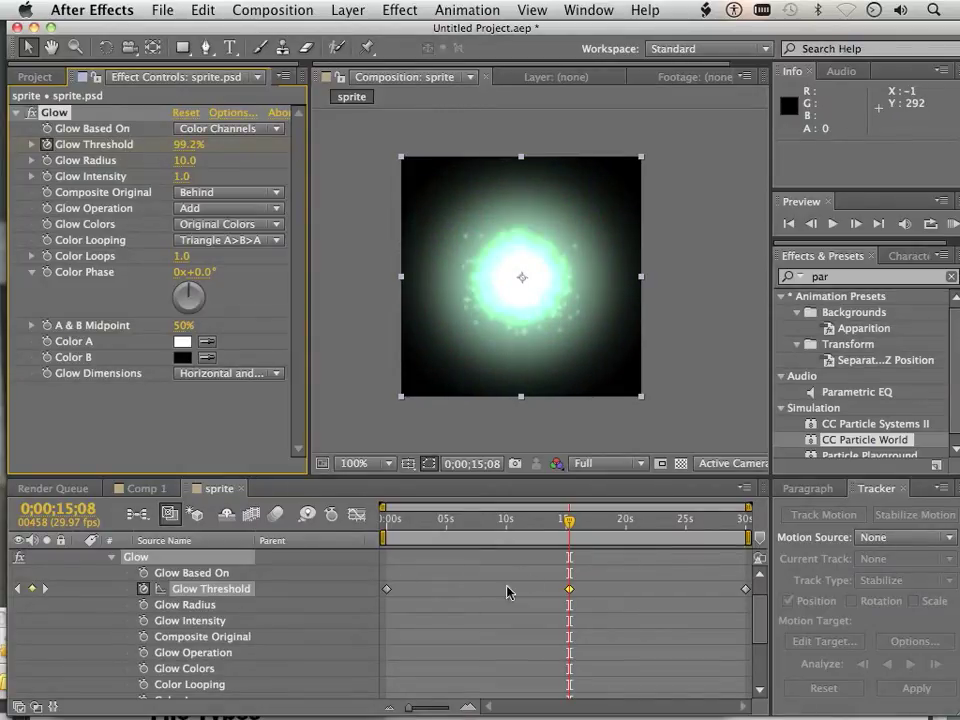
{"action": "left_click_drag", "start_coordinate": [570, 523], "coordinate": [549, 545]}
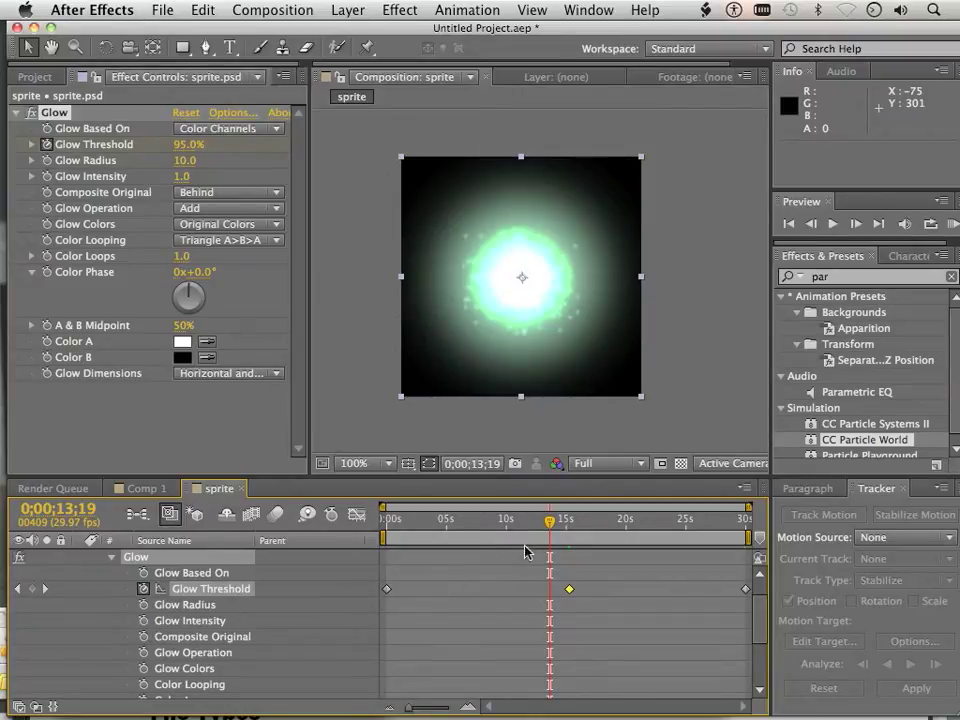
{"action": "left_click_drag", "start_coordinate": [548, 530], "coordinate": [325, 570]}
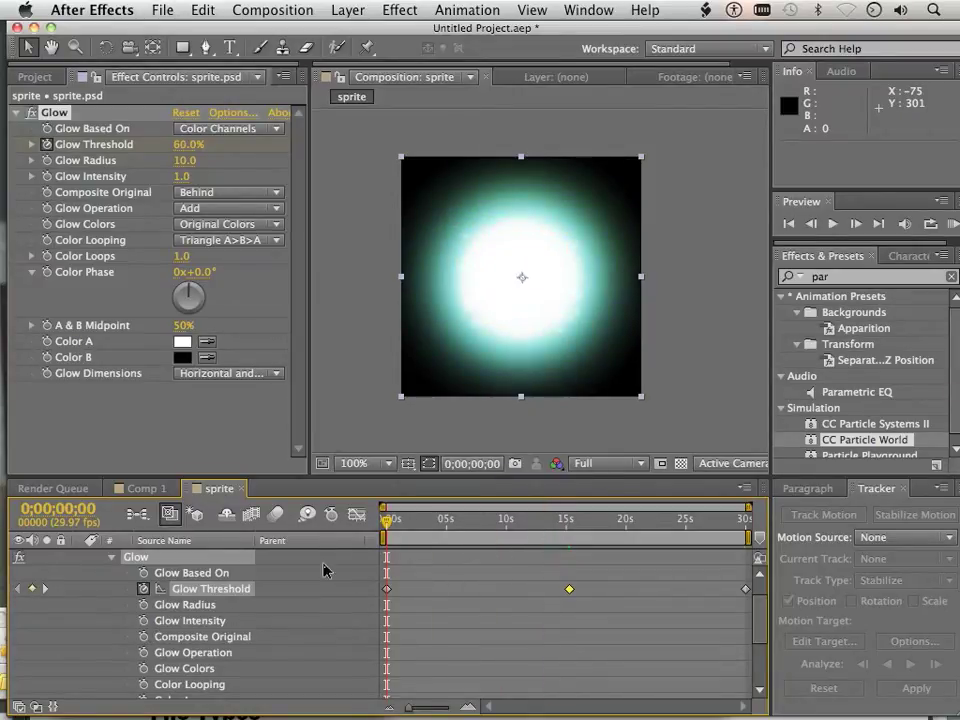
Keyframe Glow Intensity at 1.0 at the start and 2.7 at 15 seconds.
{"action": "left_click", "coordinate": [143, 621]}
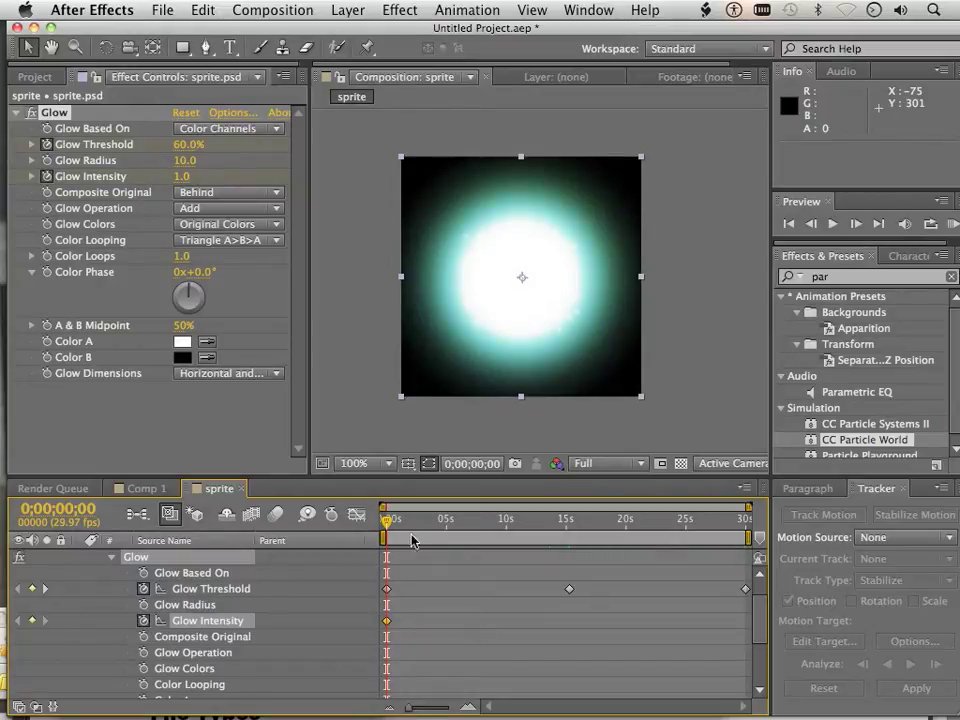
{"action": "left_click_drag", "start_coordinate": [420, 527], "coordinate": [570, 521]}
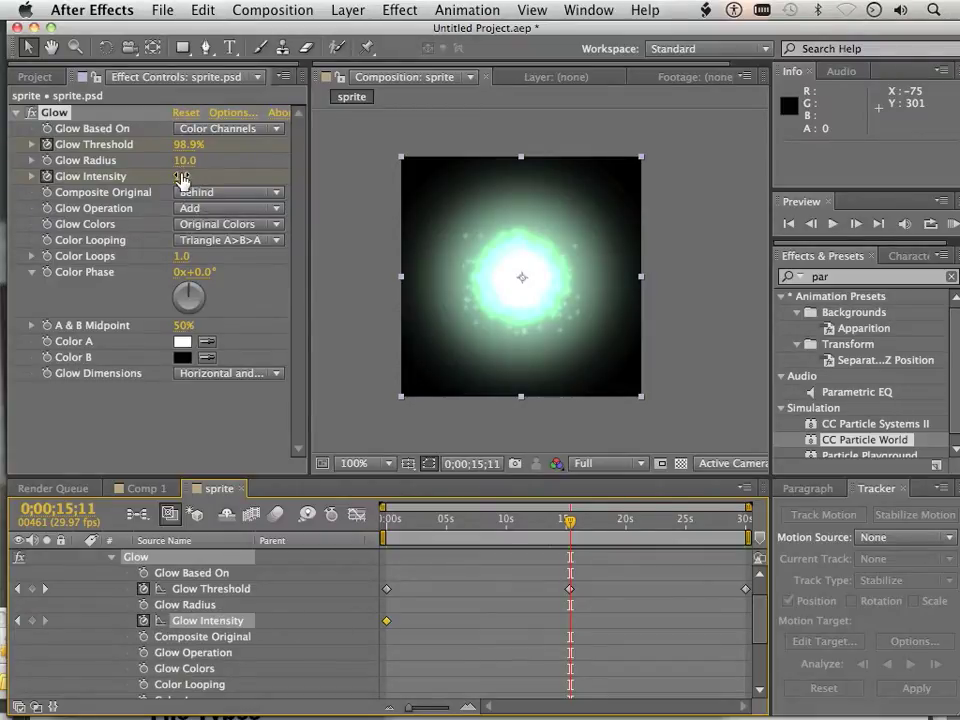
{"action": "left_click_drag", "start_coordinate": [186, 177], "coordinate": [203, 175]}
{"action": "left_click_drag", "start_coordinate": [342, 192], "coordinate": [392, 216]}
Lower Glow Intensity to about 0.9 at the last frame and preview the animation.
{"action": "left_click_drag", "start_coordinate": [588, 527], "coordinate": [752, 527]}
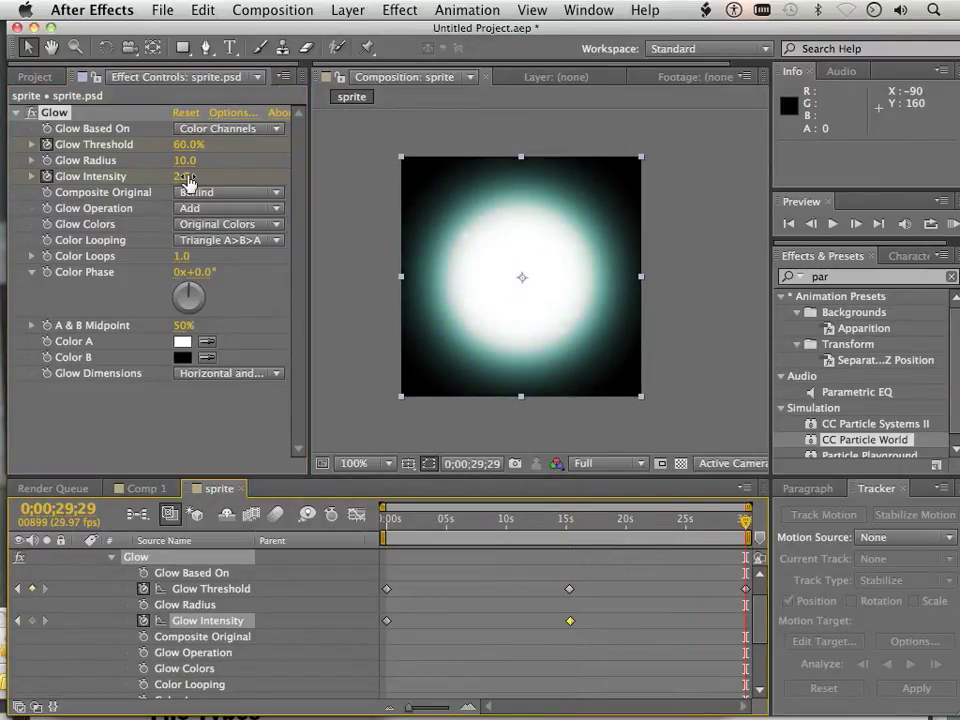
{"action": "left_click_drag", "start_coordinate": [178, 176], "coordinate": [140, 175]}
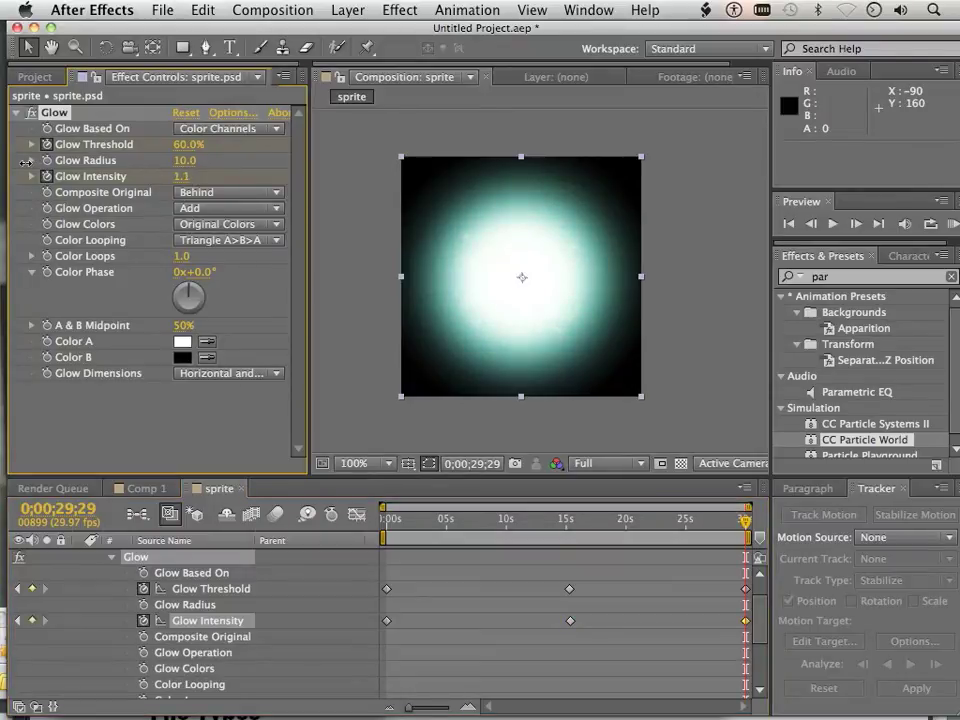
{"action": "left_click_drag", "start_coordinate": [25, 162], "coordinate": [103, 179]}
{"action": "left_click_drag", "start_coordinate": [4, 150], "coordinate": [16, 117]}
{"action": "left_click_drag", "start_coordinate": [750, 521], "coordinate": [306, 521]}
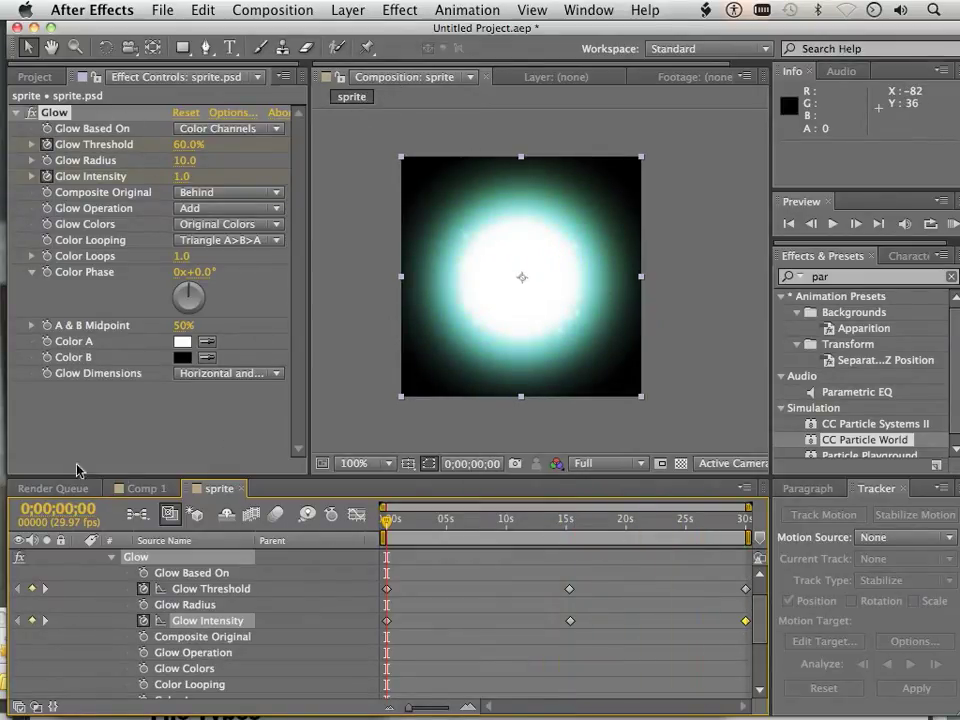
Open Comp 1 and drag the sprite composition into its timeline as a layer.
{"action": "left_click", "coordinate": [45, 76]}
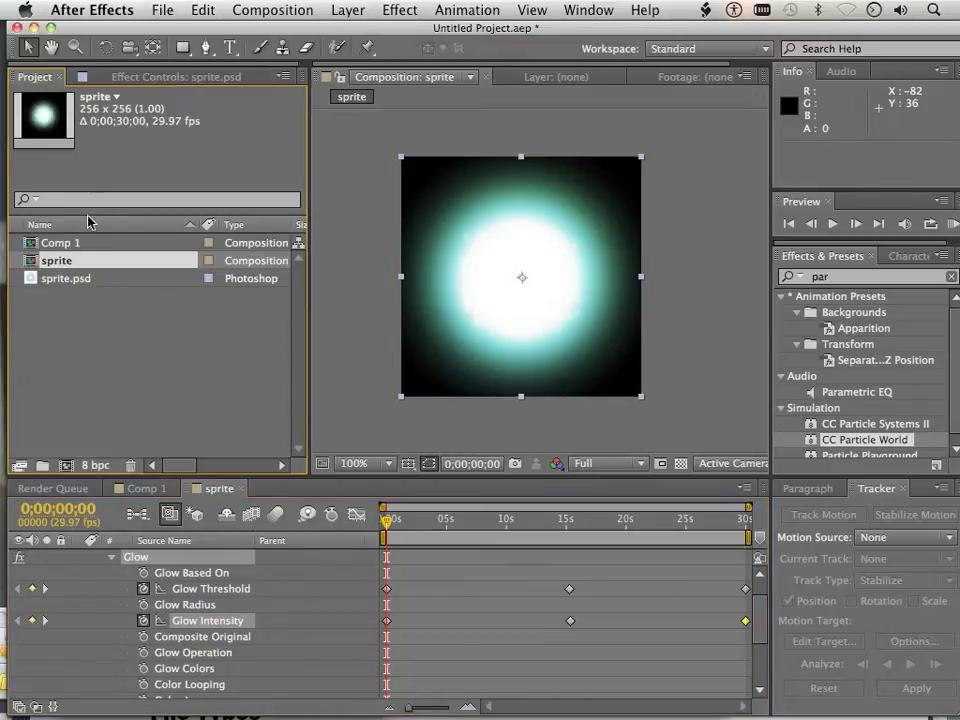
{"action": "left_click", "coordinate": [75, 245]}
{"action": "double_click", "coordinate": [75, 244]}
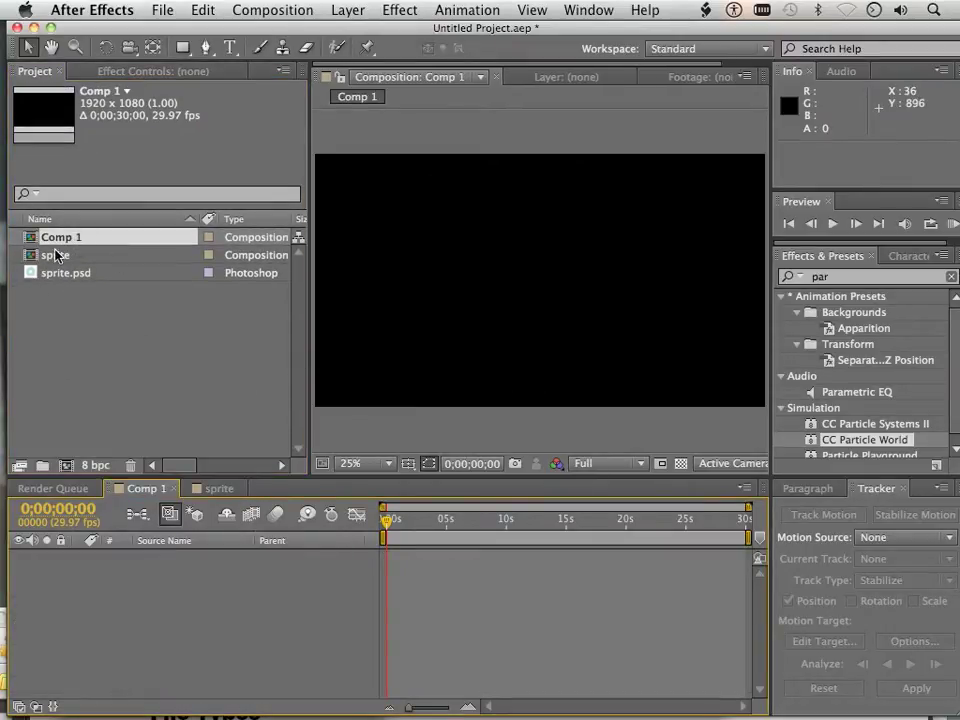
{"action": "left_click_drag", "start_coordinate": [58, 256], "coordinate": [113, 562]}
{"action": "left_click_drag", "start_coordinate": [390, 527], "coordinate": [262, 490]}
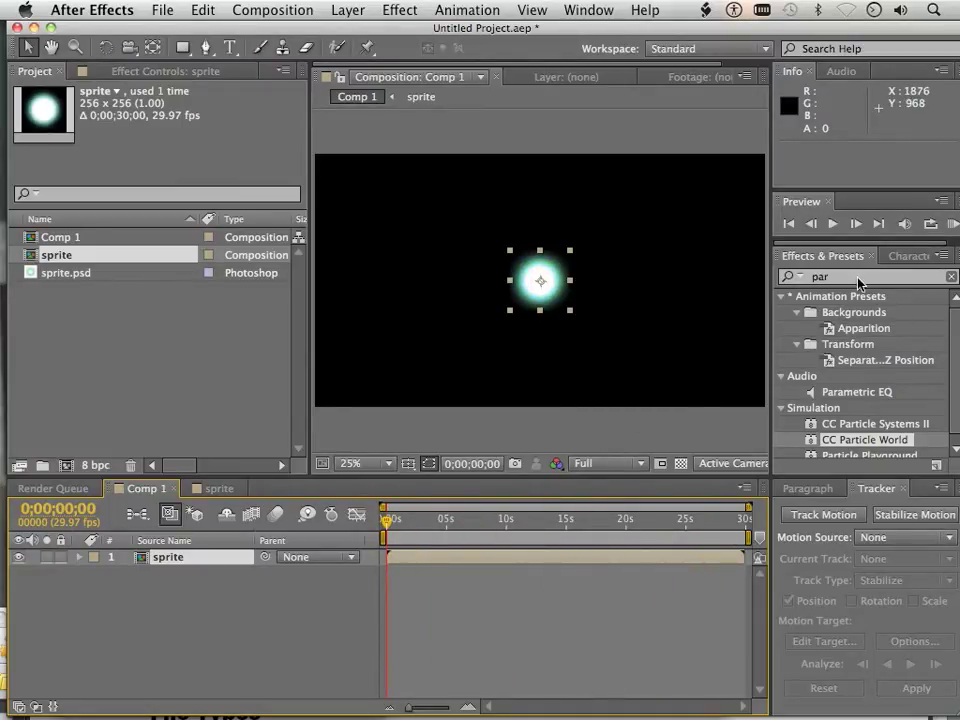
{"action": "left_click", "coordinate": [832, 281]}
{"action": "scroll", "coordinate": [860, 394], "scroll_direction": "down", "scroll_amount": 1}
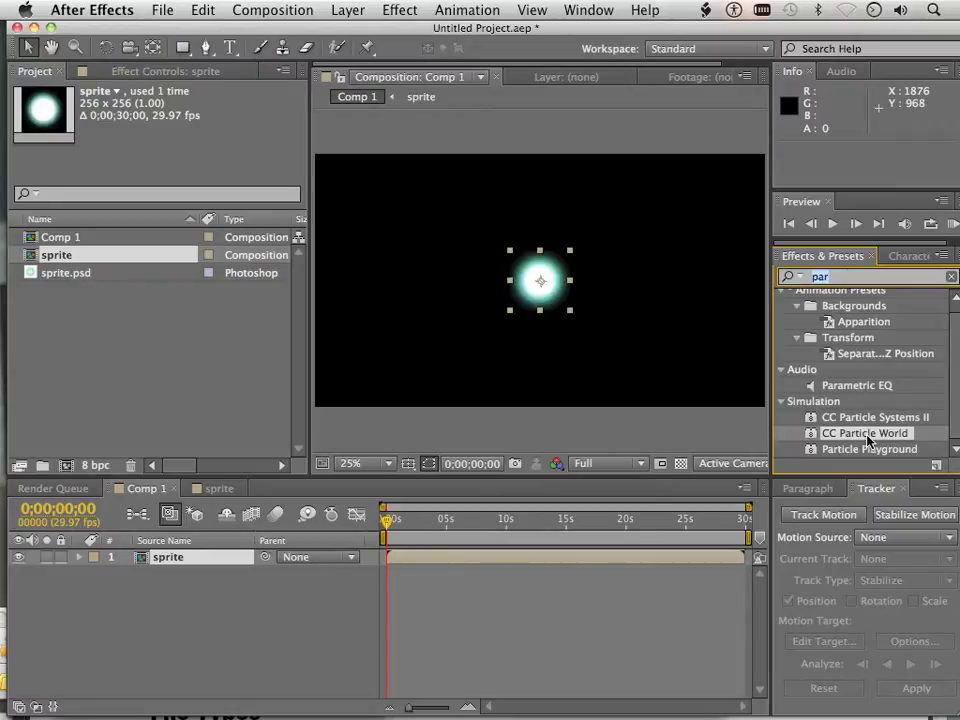
Add a full-size 1920 × 1080 Medium Gray-Royal Blue solid above the sprite layer and apply CC Particle World.
{"action": "left_click_drag", "start_coordinate": [866, 440], "coordinate": [484, 483]}
{"action": "right_click", "coordinate": [440, 442]}
{"action": "mouse_move", "coordinate": [508, 454]}
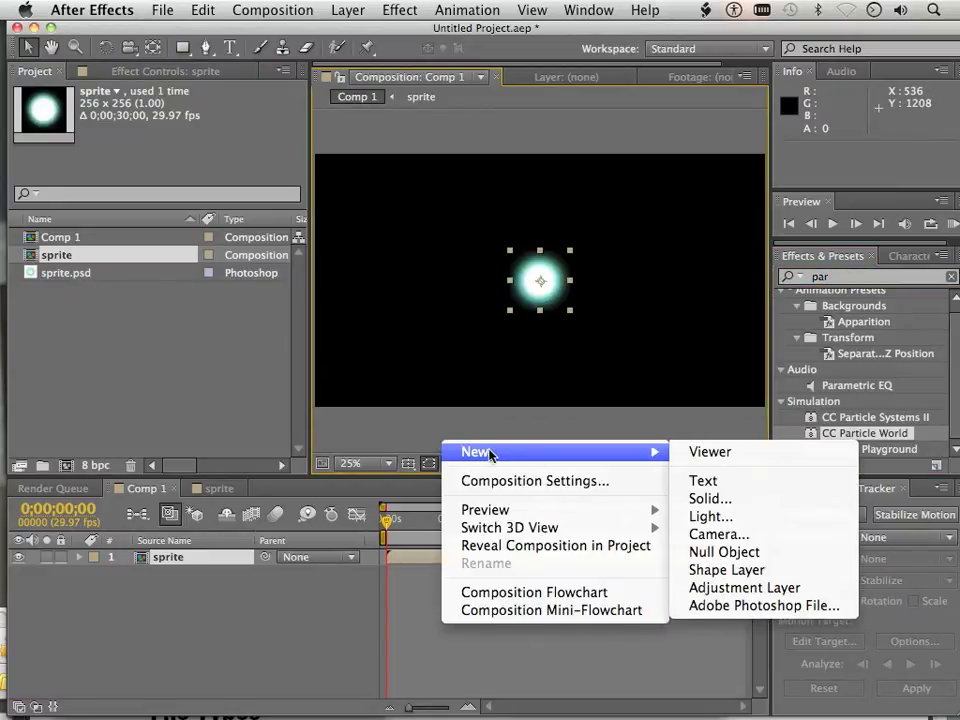
{"action": "left_click", "coordinate": [709, 498]}
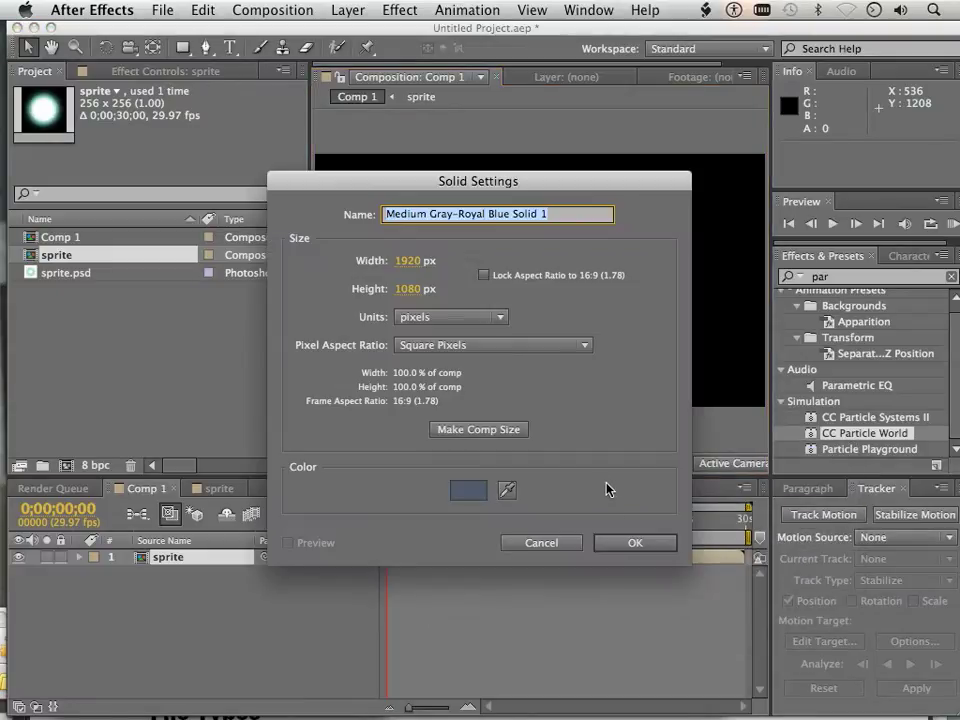
{"action": "left_click", "coordinate": [634, 543]}
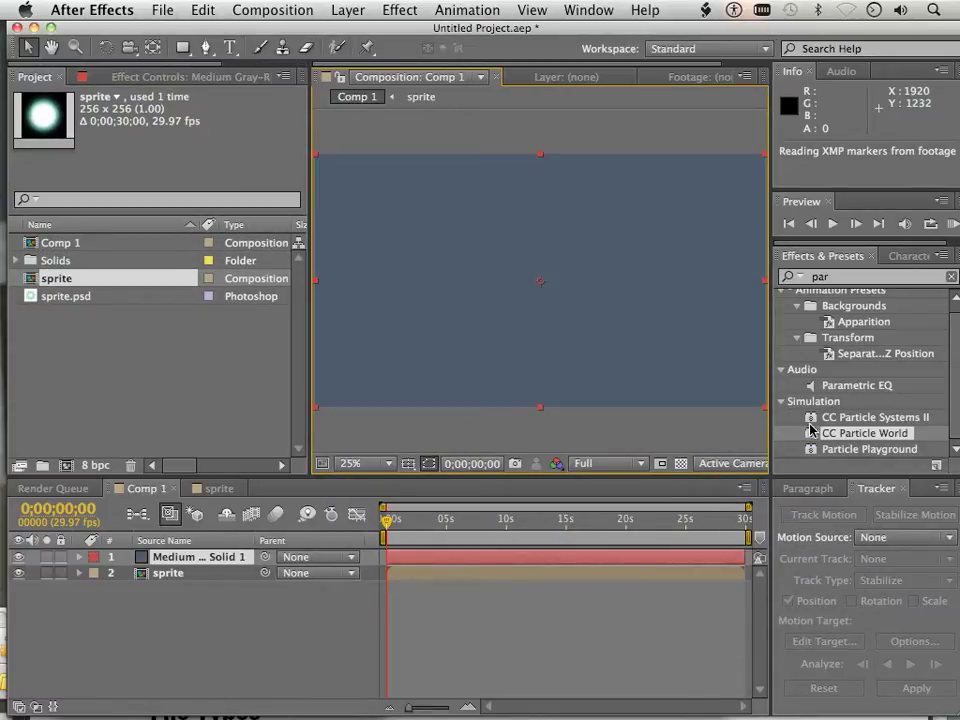
{"action": "double_click", "coordinate": [864, 433]}
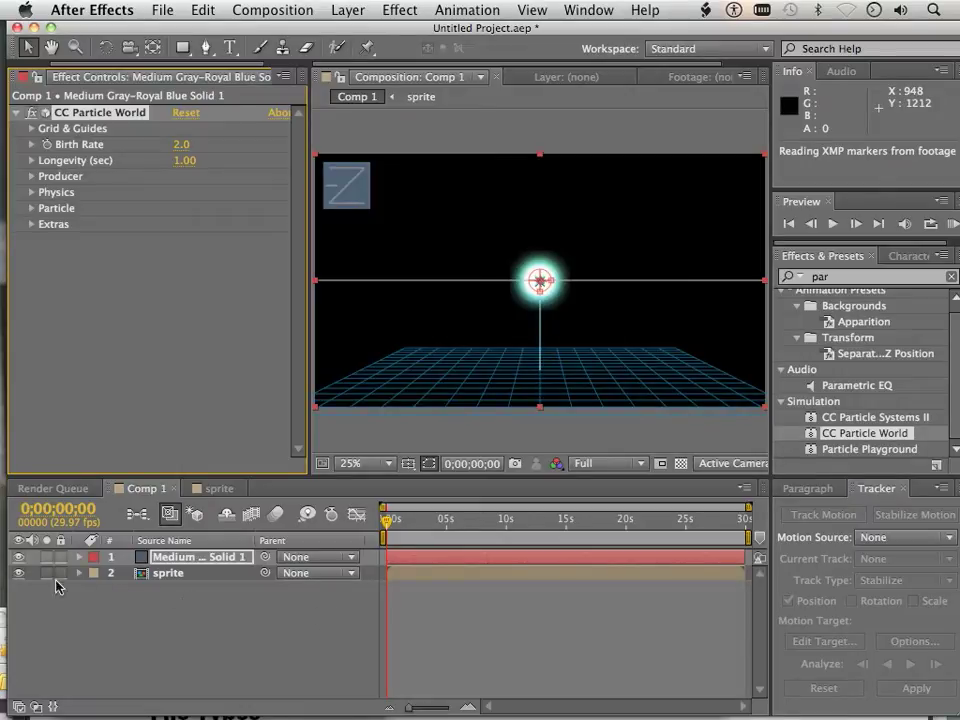
Hide the sprite layer, expand CC Particle World's Particle group and preview the default particles.
{"action": "left_click", "coordinate": [19, 573]}
{"action": "left_click", "coordinate": [19, 573]}
{"action": "left_click", "coordinate": [19, 573]}
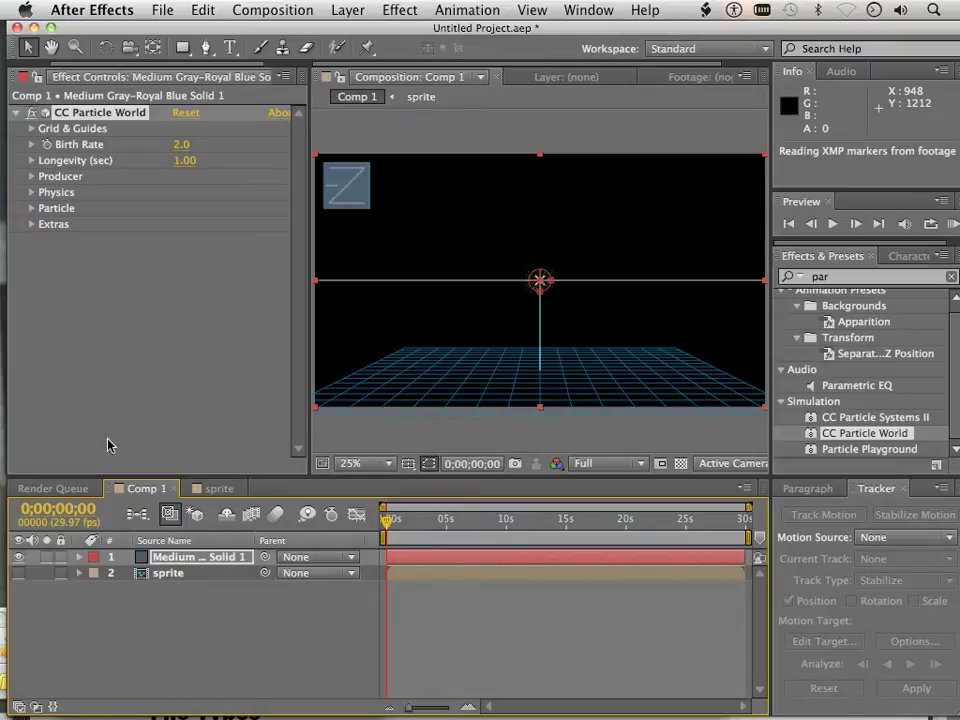
{"action": "left_click", "coordinate": [33, 212]}
{"action": "left_click", "coordinate": [33, 210]}
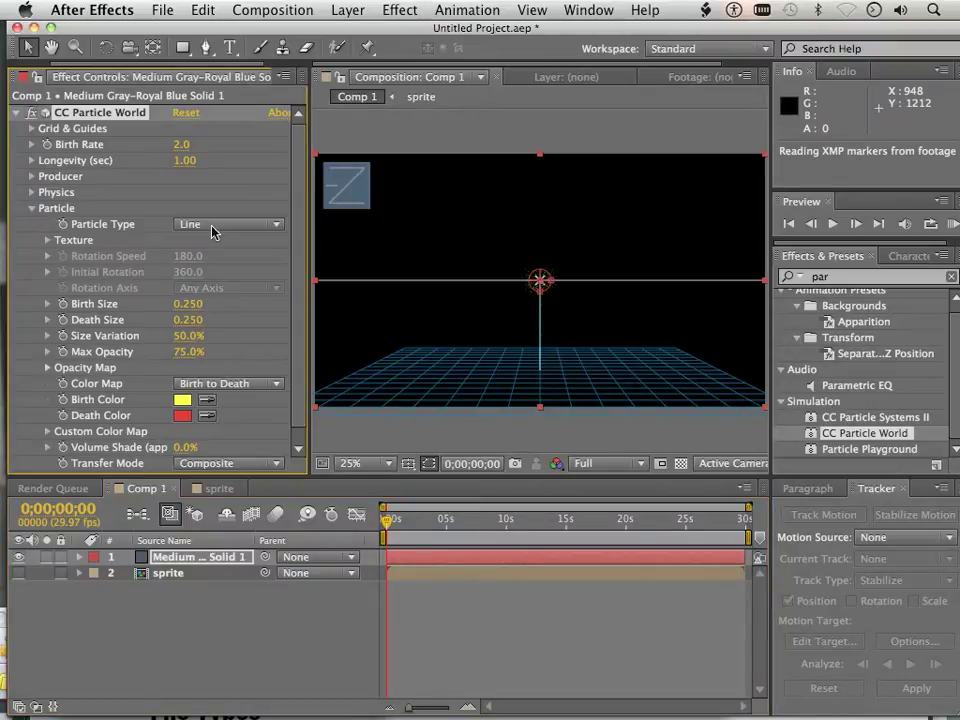
{"action": "key", "text": "space"}
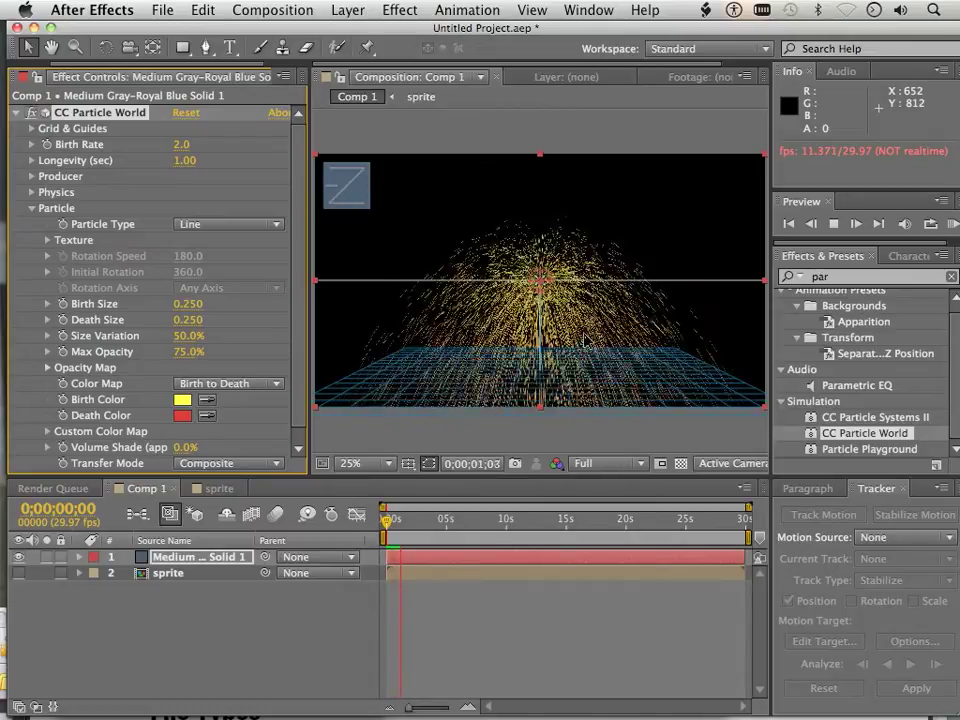
{"action": "key", "text": "space"}
Set Particle Type to Textured Faded Disc with Texture Layer sprite, then preview.
{"action": "left_click", "coordinate": [273, 226]}
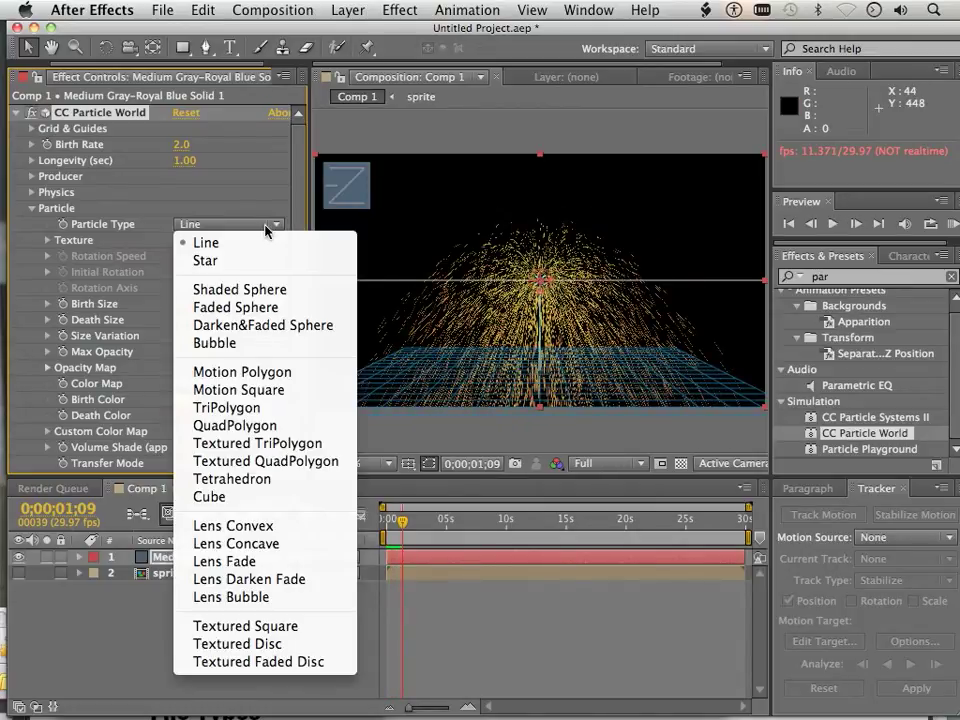
{"action": "left_click", "coordinate": [287, 662]}
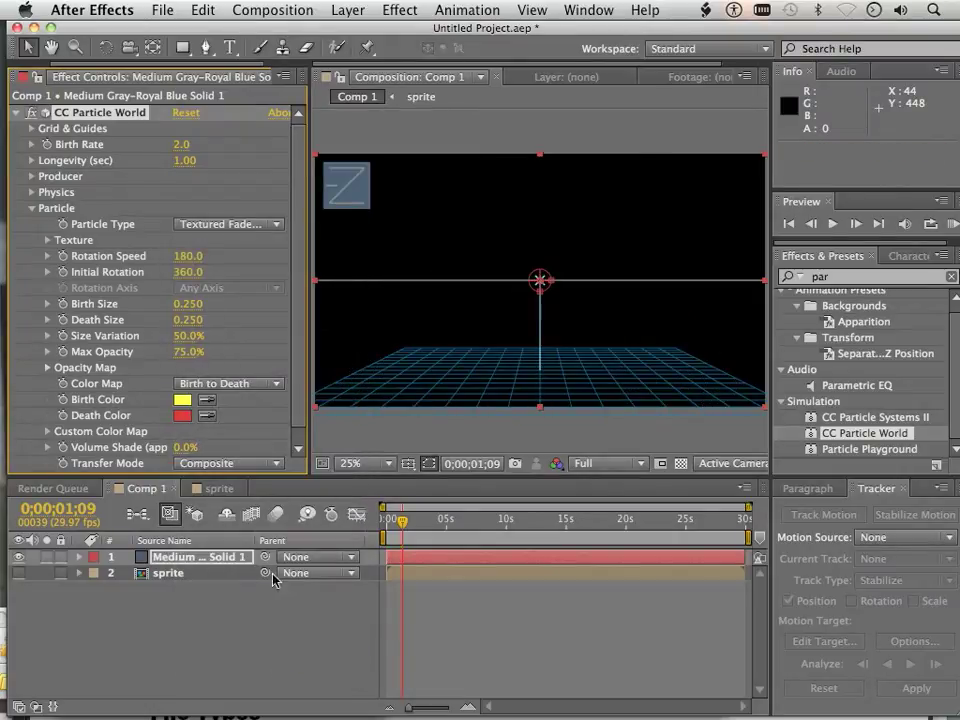
{"action": "left_click", "coordinate": [47, 242]}
{"action": "left_click", "coordinate": [200, 262]}
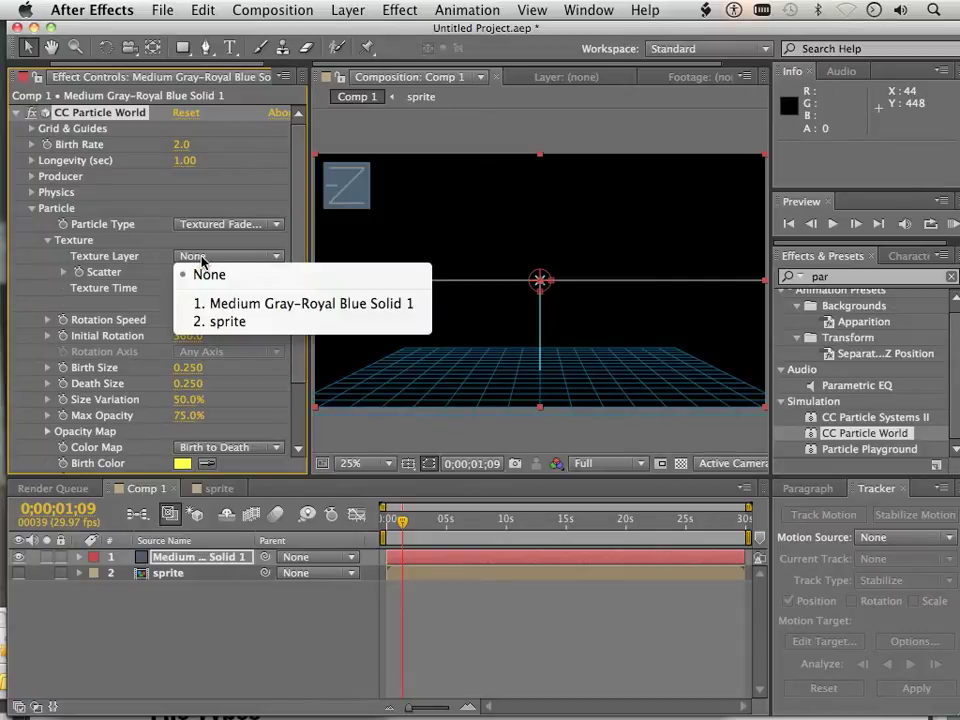
{"action": "left_click", "coordinate": [236, 322]}
{"action": "key", "text": "space"}
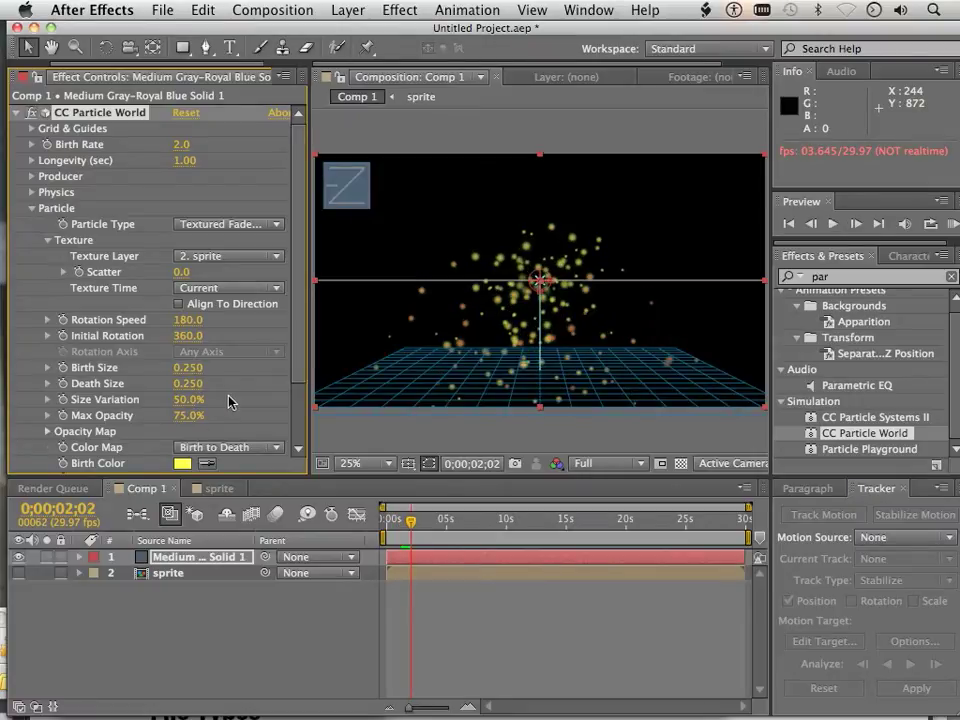
Set Birth Color to cyan and Death Color to green, then preview the recoloured particles.
{"action": "left_click_drag", "start_coordinate": [300, 317], "coordinate": [302, 401]}
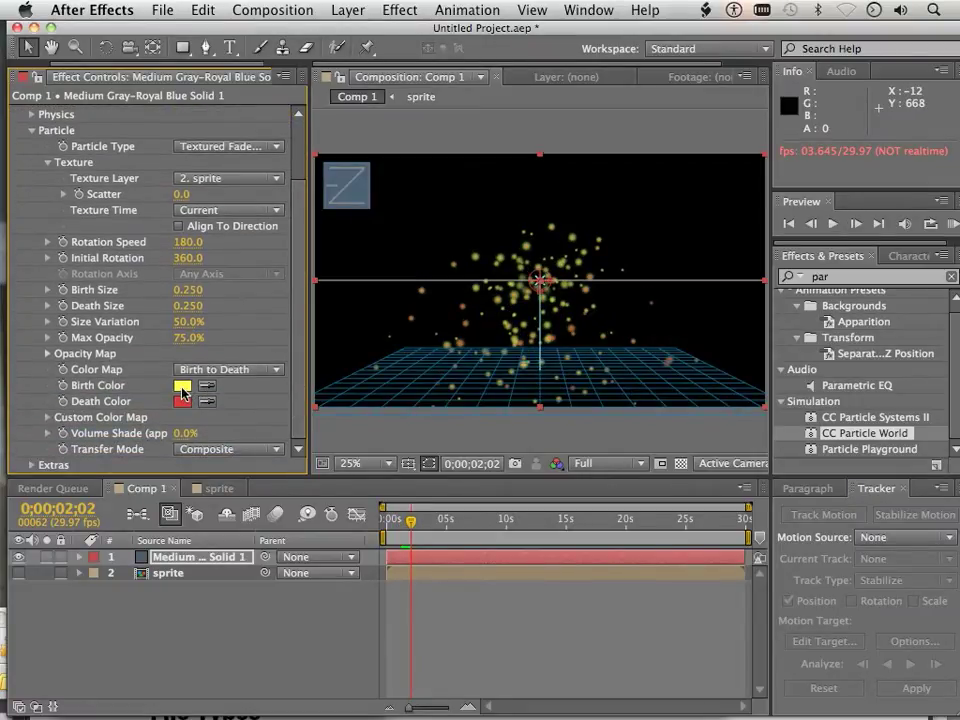
{"action": "left_click", "coordinate": [182, 389]}
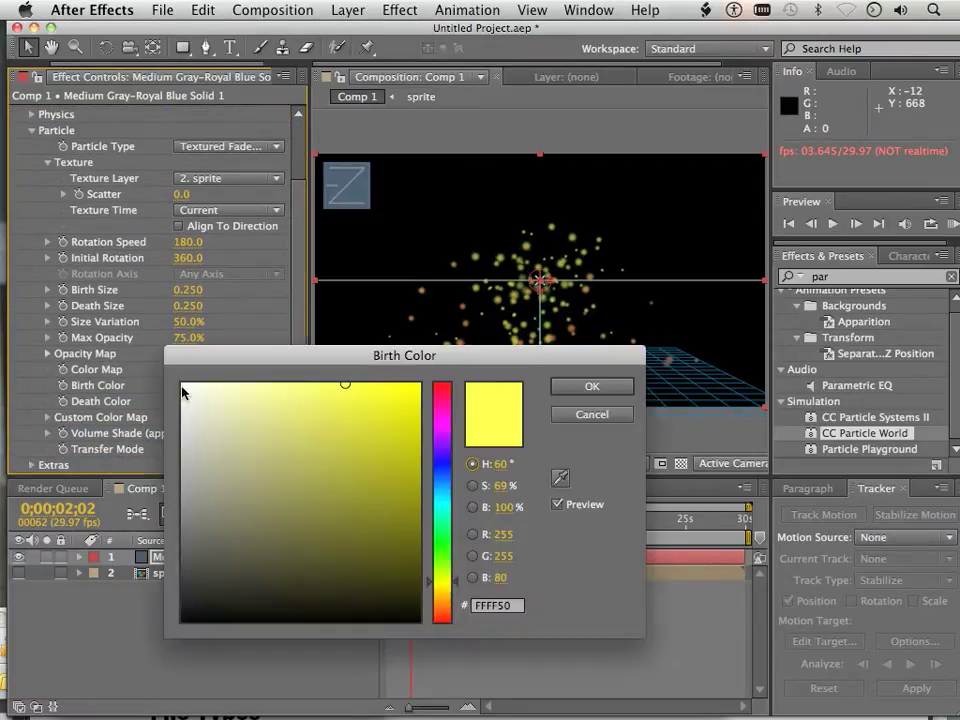
{"action": "left_click", "coordinate": [437, 500]}
{"action": "left_click", "coordinate": [591, 386]}
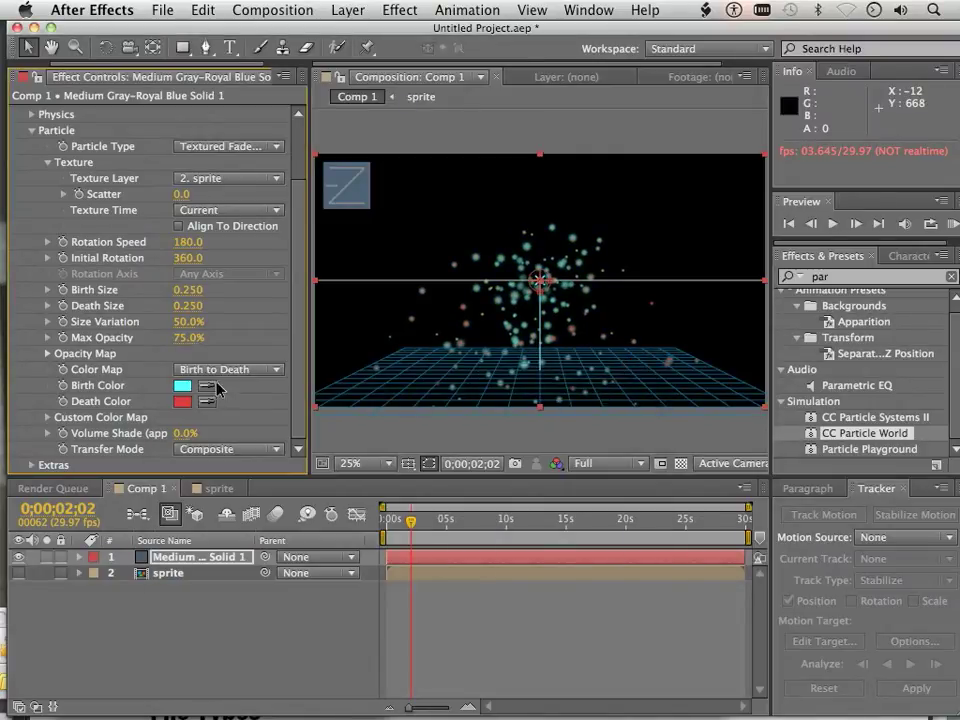
{"action": "left_click", "coordinate": [185, 401]}
{"action": "left_click_drag", "start_coordinate": [444, 530], "coordinate": [446, 549]}
{"action": "left_click", "coordinate": [589, 387]}
{"action": "key", "text": "space"}
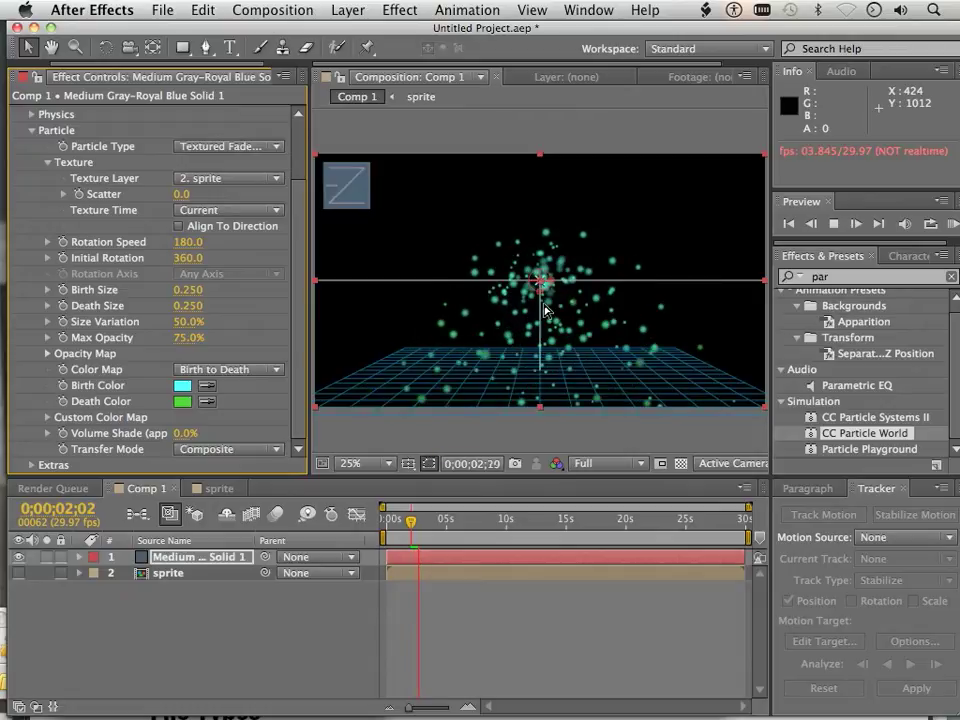
Zoom the Composition viewer in, out and back in to inspect the cyan-green sprite particles.
{"action": "scroll", "coordinate": [512, 330], "scroll_direction": "up", "scroll_amount": 8}
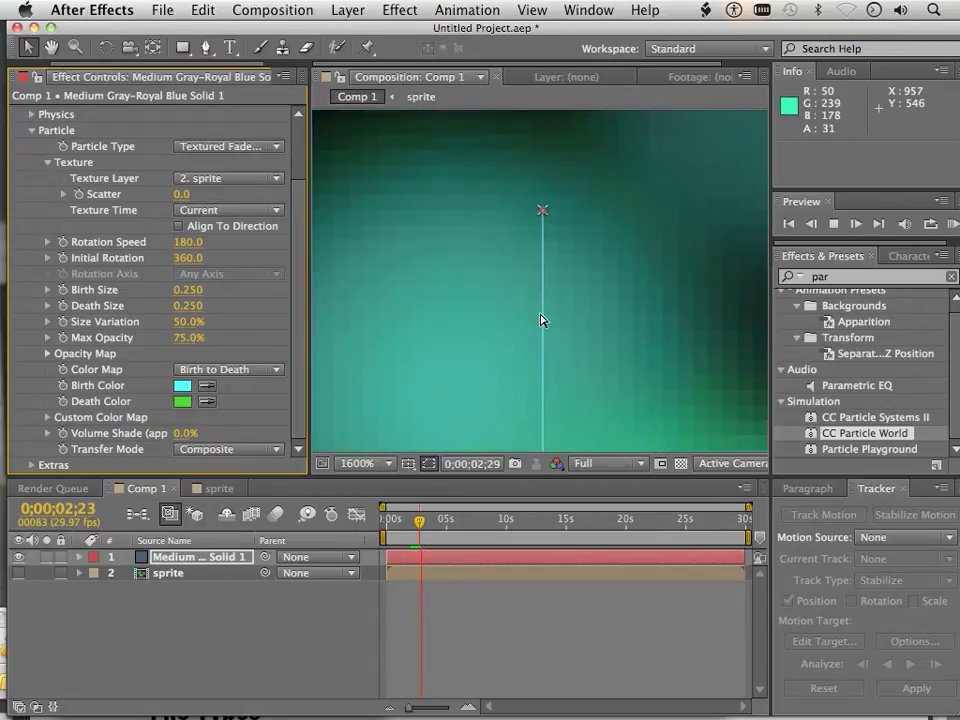
{"action": "scroll", "coordinate": [542, 321], "scroll_direction": "down", "scroll_amount": 15}
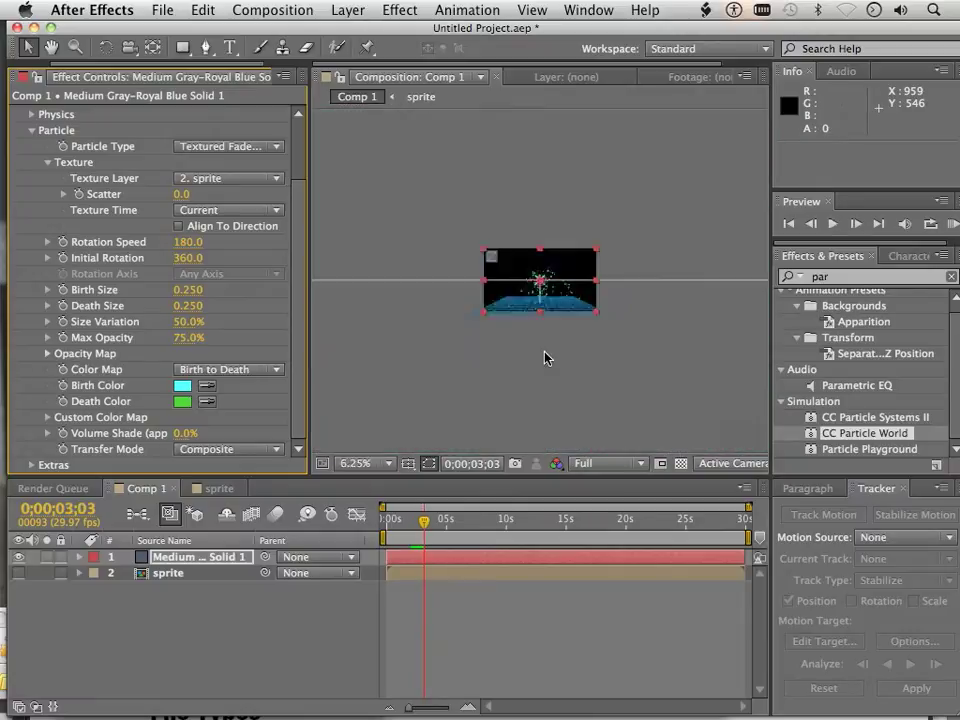
{"action": "scroll", "coordinate": [545, 347], "scroll_direction": "up", "scroll_amount": 5}
{"action": "scroll", "coordinate": [545, 347], "scroll_direction": "up", "scroll_amount": 6}
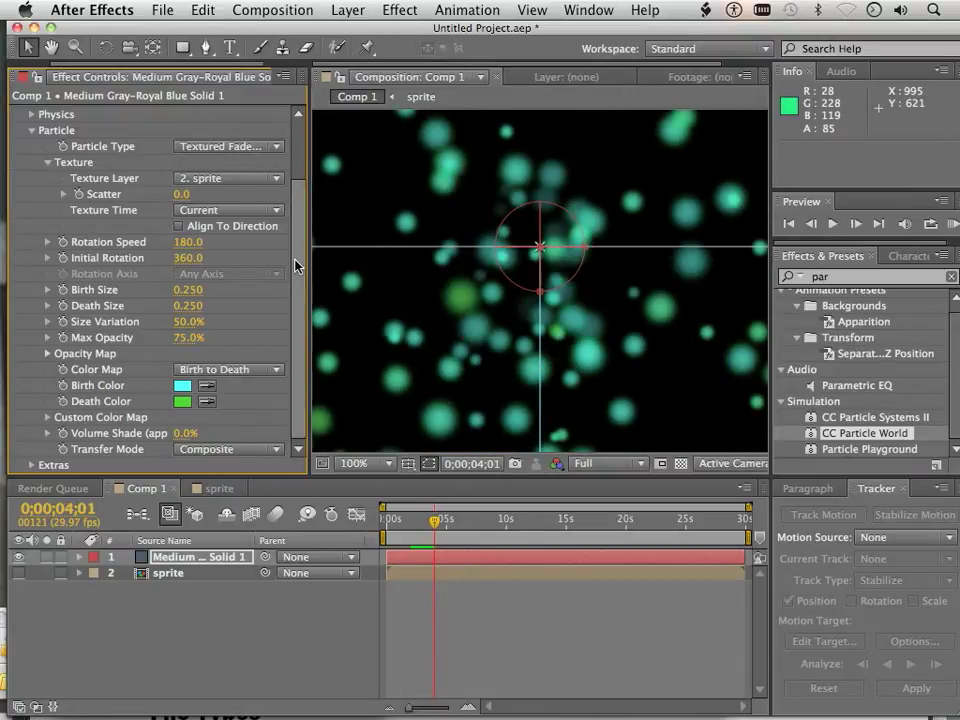
Keep sprite as the Texture Layer, switch Particle Type to Textured Square and preview.
{"action": "left_click", "coordinate": [208, 181]}
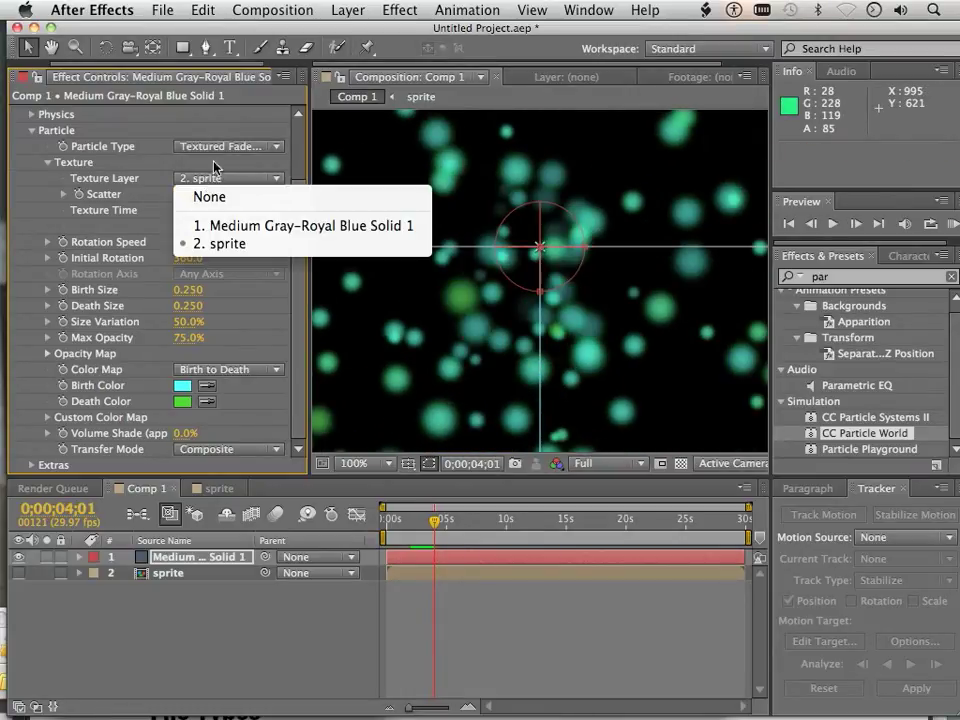
{"action": "left_click", "coordinate": [216, 160]}
{"action": "left_click", "coordinate": [228, 146]}
{"action": "key", "text": "Escape"}
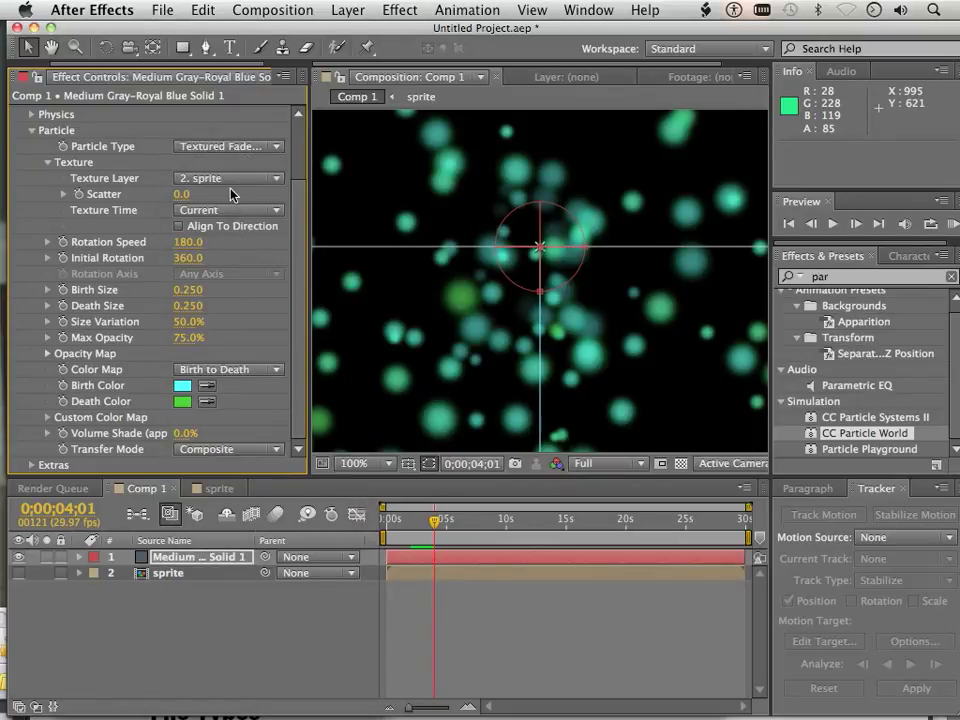
{"action": "left_click", "coordinate": [230, 150]}
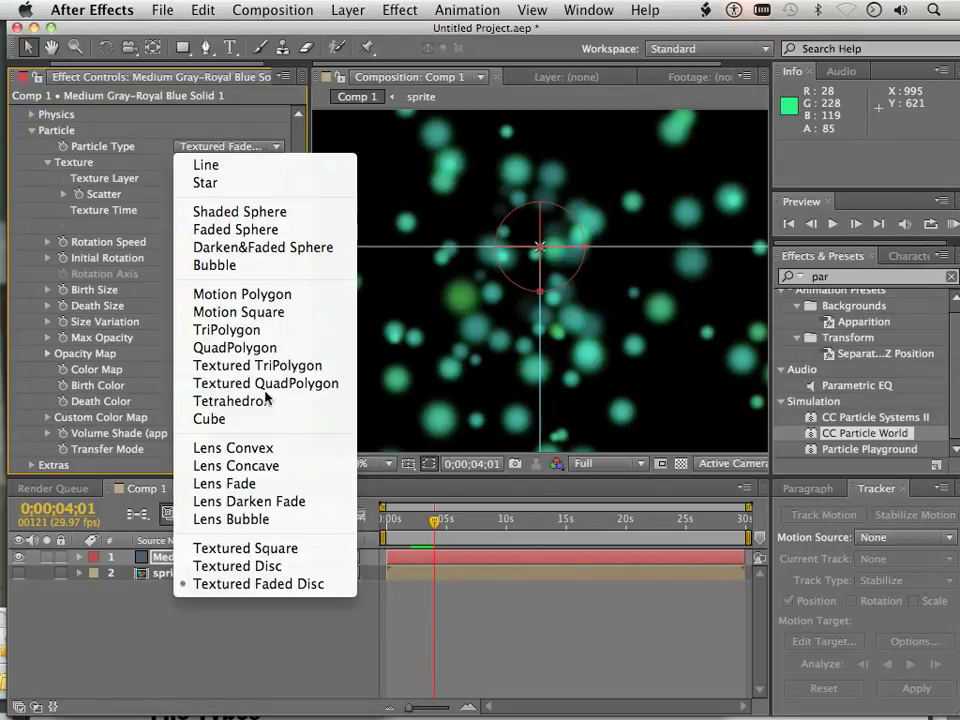
{"action": "left_click", "coordinate": [283, 547]}
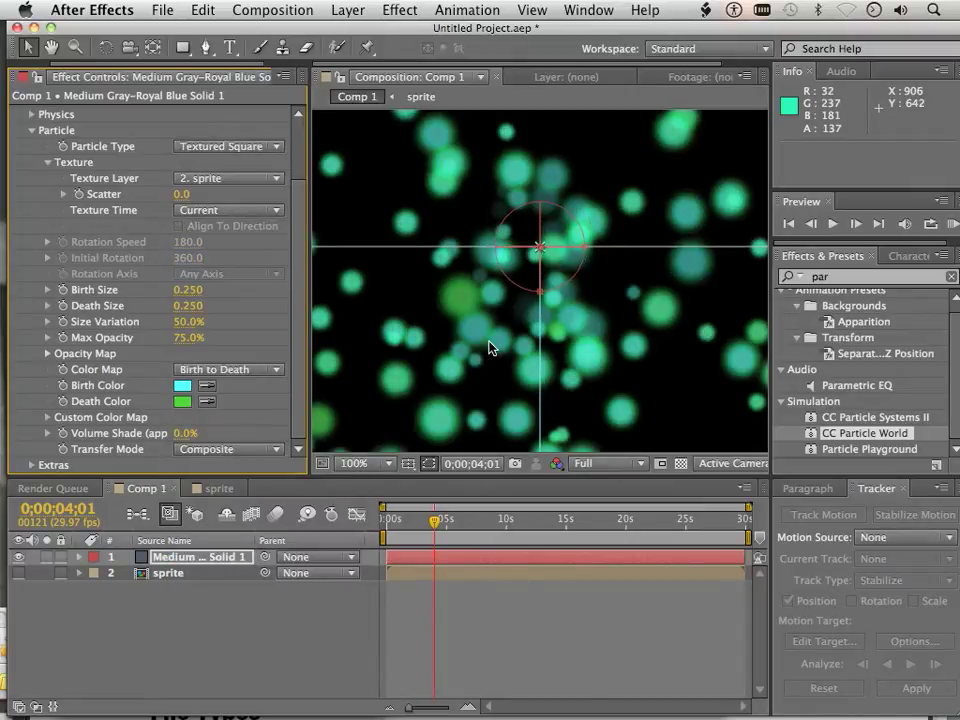
{"action": "key", "text": "space"}
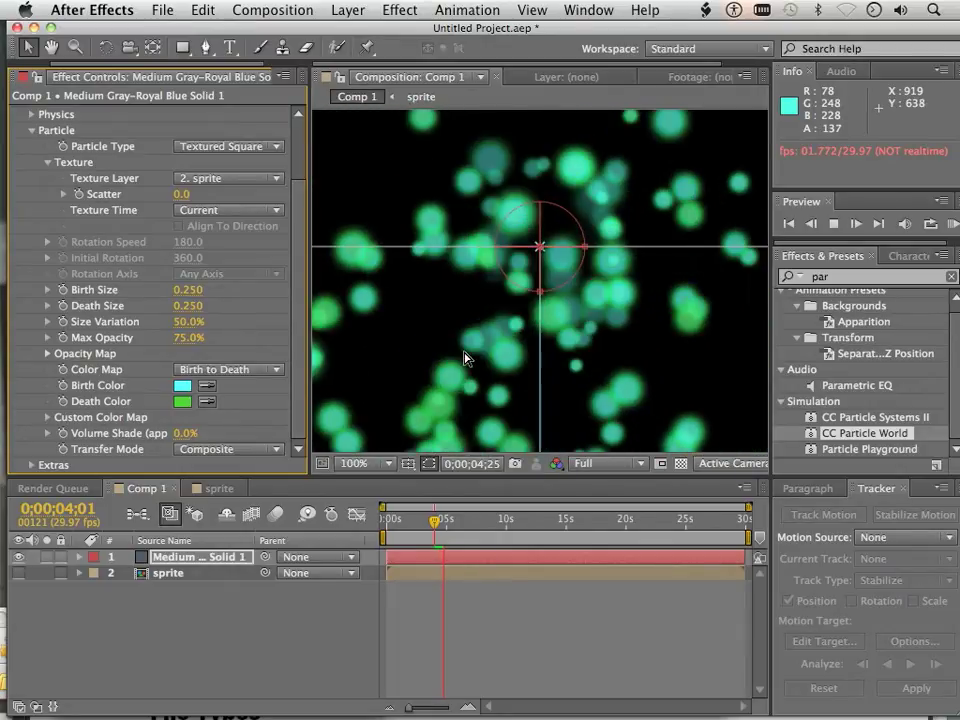
Reframe the comp view and raise Birth Rate to 5.1 and Birth Size to 0.610 for fuller particles.
{"action": "scroll", "coordinate": [470, 387], "scroll_direction": "down", "scroll_amount": 8}
{"action": "scroll", "coordinate": [476, 385], "scroll_direction": "up", "scroll_amount": 3}
{"action": "scroll", "coordinate": [476, 382], "scroll_direction": "up", "scroll_amount": 1}
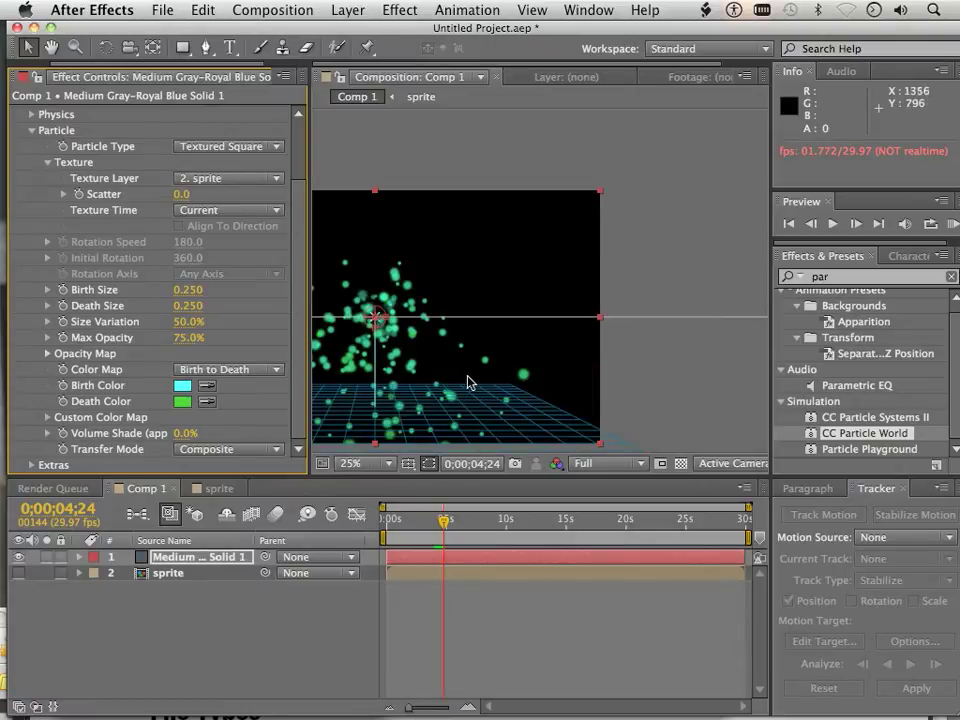
{"action": "key", "text": "space"}
{"action": "left_click_drag", "start_coordinate": [456, 371], "coordinate": [608, 358]}
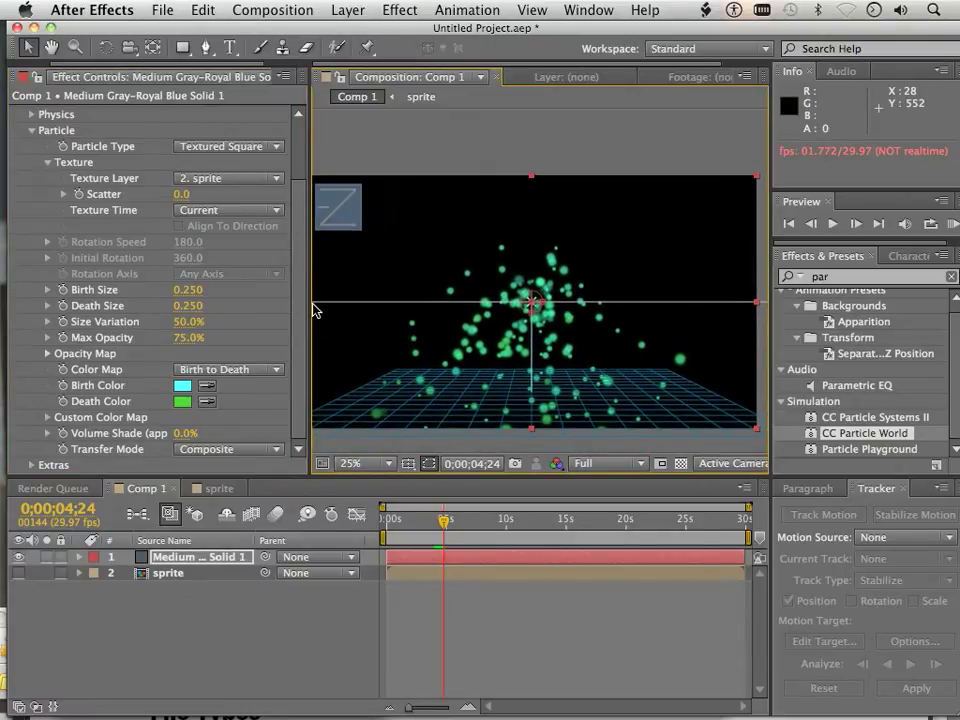
{"action": "scroll", "coordinate": [100, 230], "scroll_direction": "up", "scroll_amount": 3}
{"action": "scroll", "coordinate": [125, 304], "scroll_direction": "up", "scroll_amount": 1}
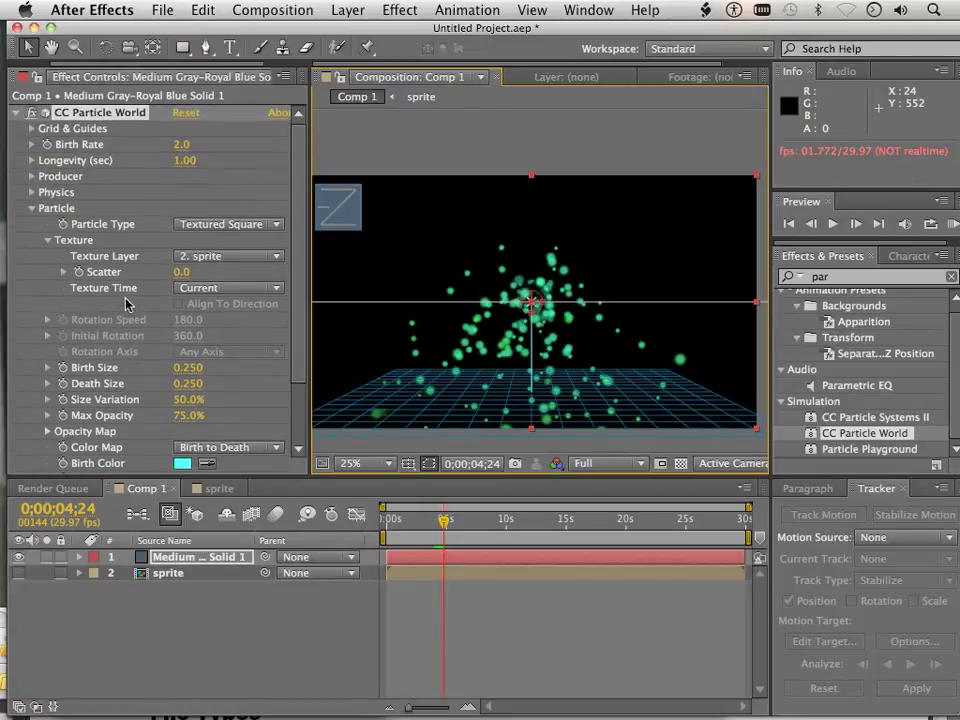
{"action": "left_click_drag", "start_coordinate": [182, 154], "coordinate": [283, 172]}
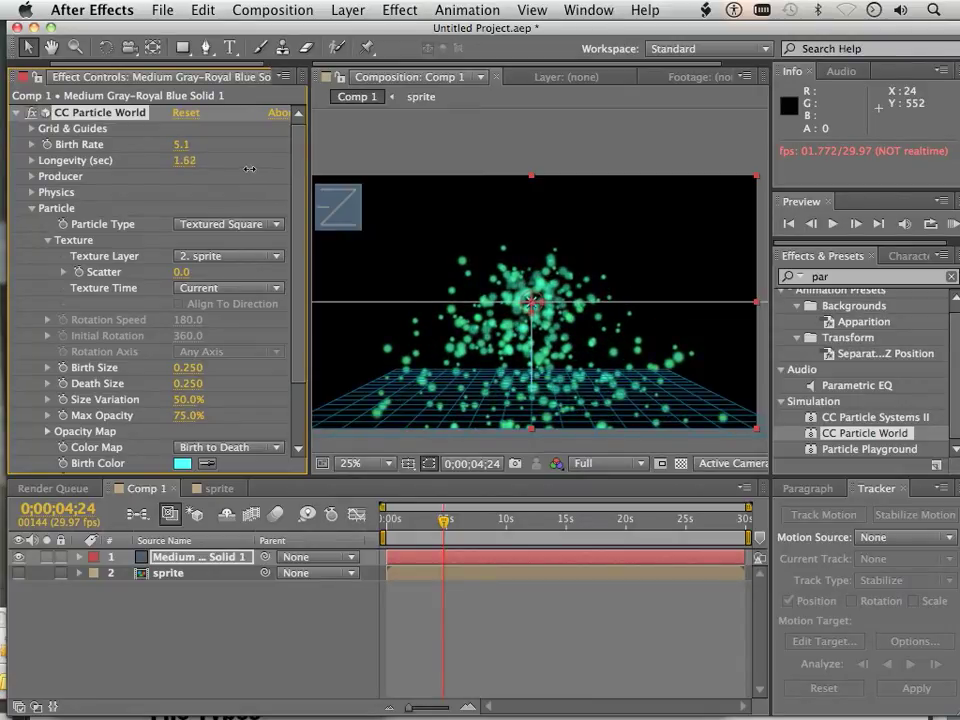
{"action": "scroll", "coordinate": [168, 283], "scroll_direction": "down", "scroll_amount": 4}
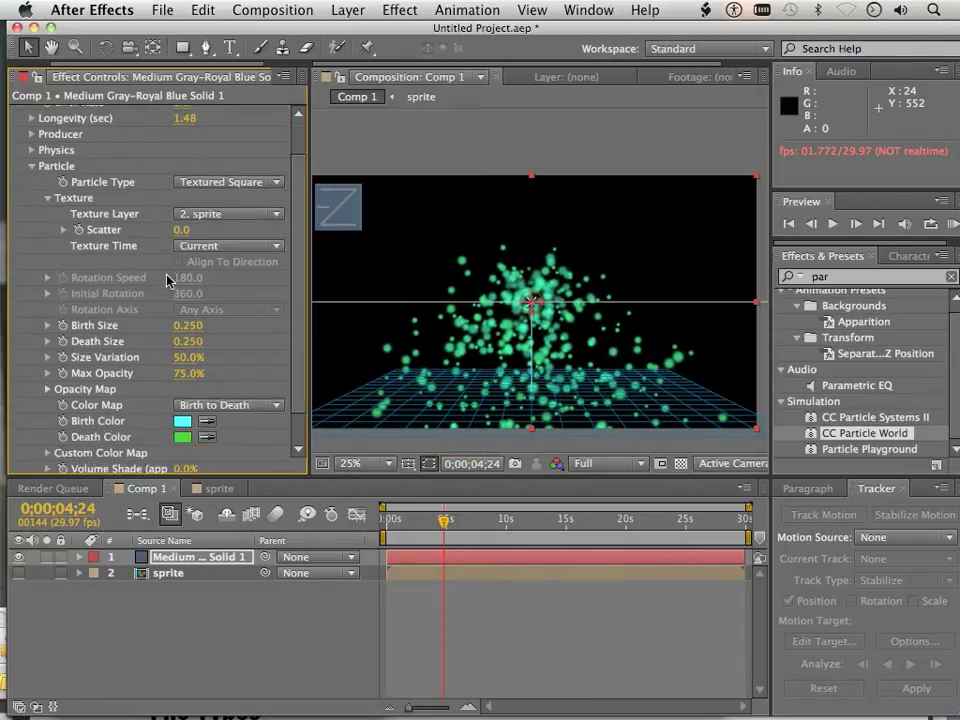
{"action": "mouse_move", "coordinate": [187, 297]}
{"action": "left_mouse_down"}
{"action": "mouse_move", "coordinate": [290, 295]}
{"action": "mouse_move", "coordinate": [205, 295]}
{"action": "left_mouse_up"}
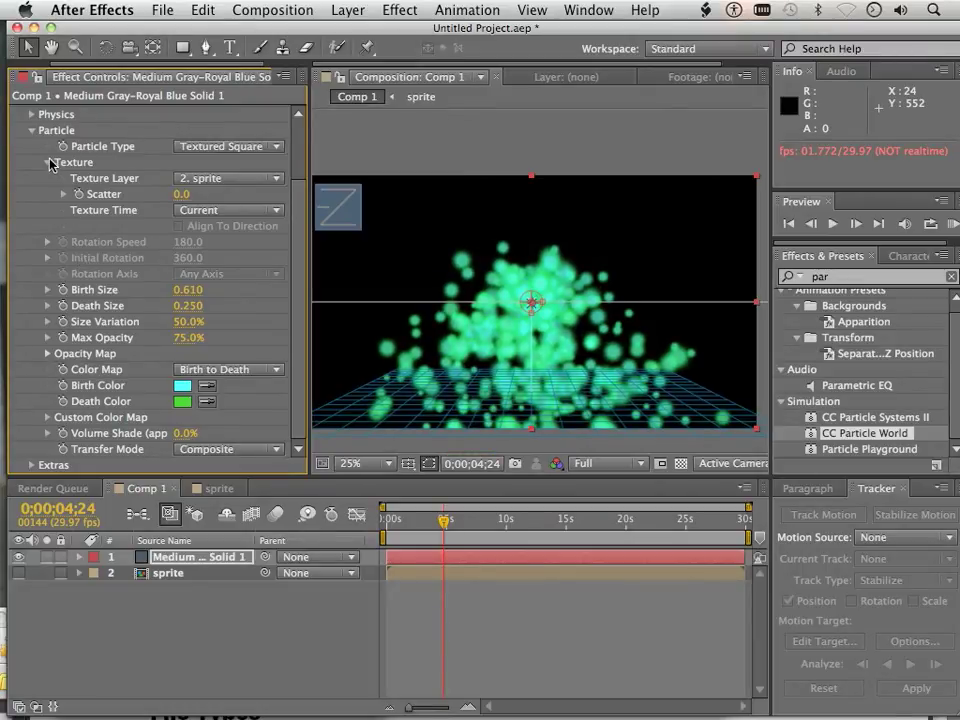
Expand Producer and scrub Radius X to 0.455, Radius Y to 0.575 and Radius Z to 2.205.
{"action": "left_click", "coordinate": [32, 131]}
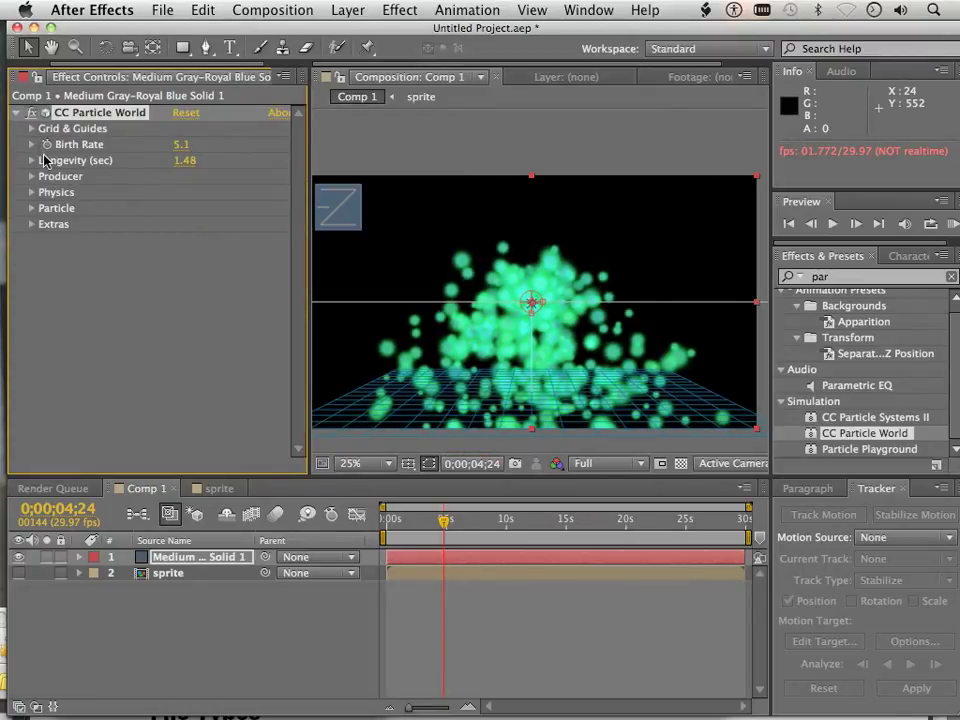
{"action": "left_click", "coordinate": [32, 130]}
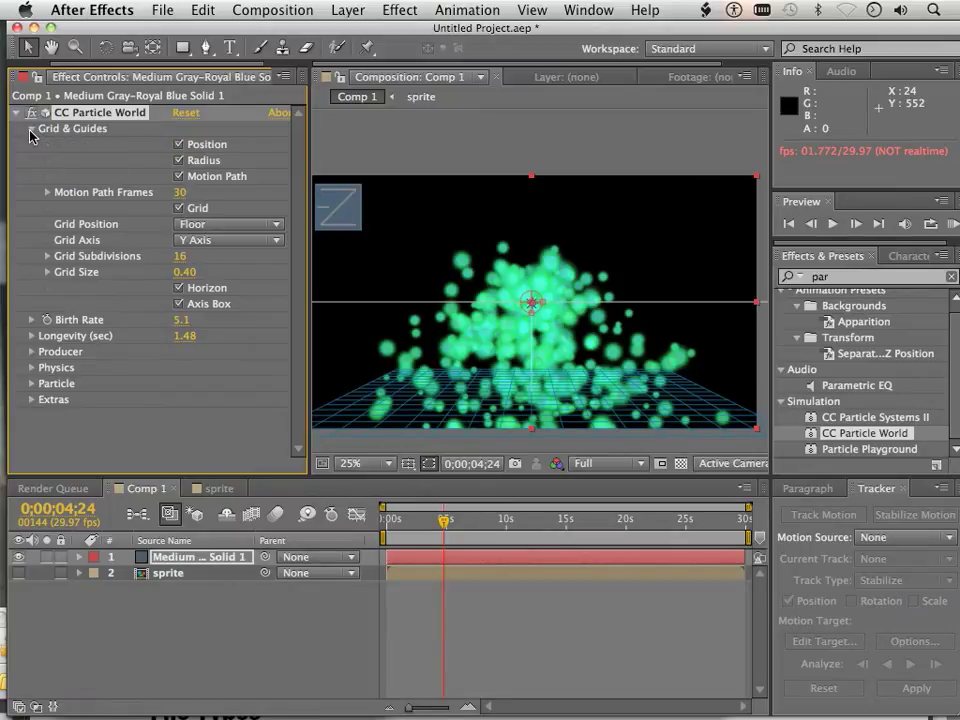
{"action": "left_click", "coordinate": [32, 130]}
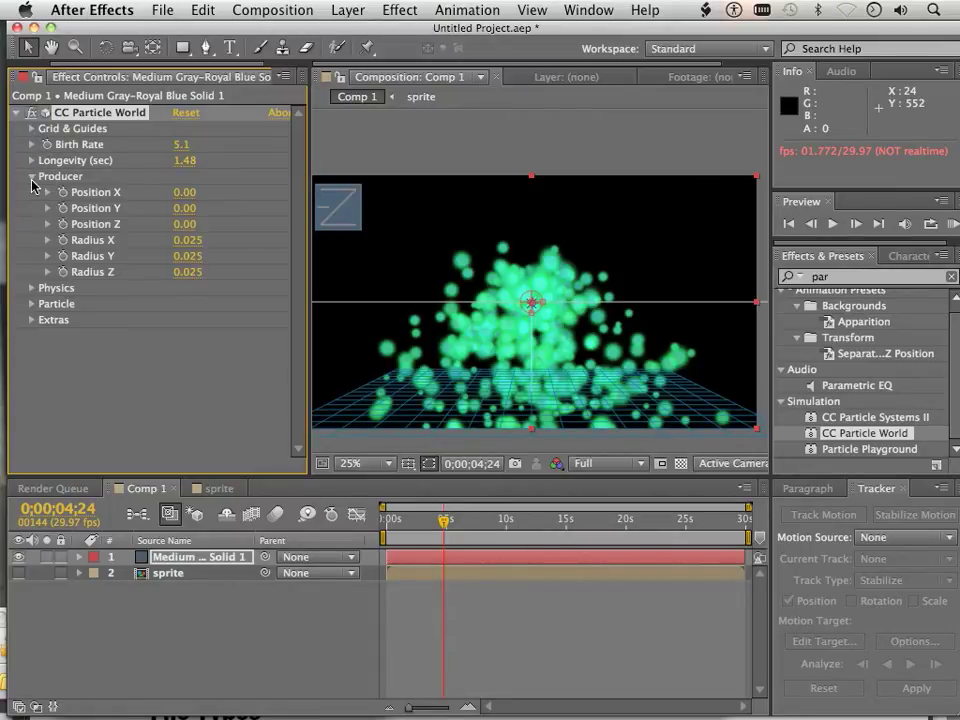
{"action": "left_click_drag", "start_coordinate": [185, 248], "coordinate": [240, 257]}
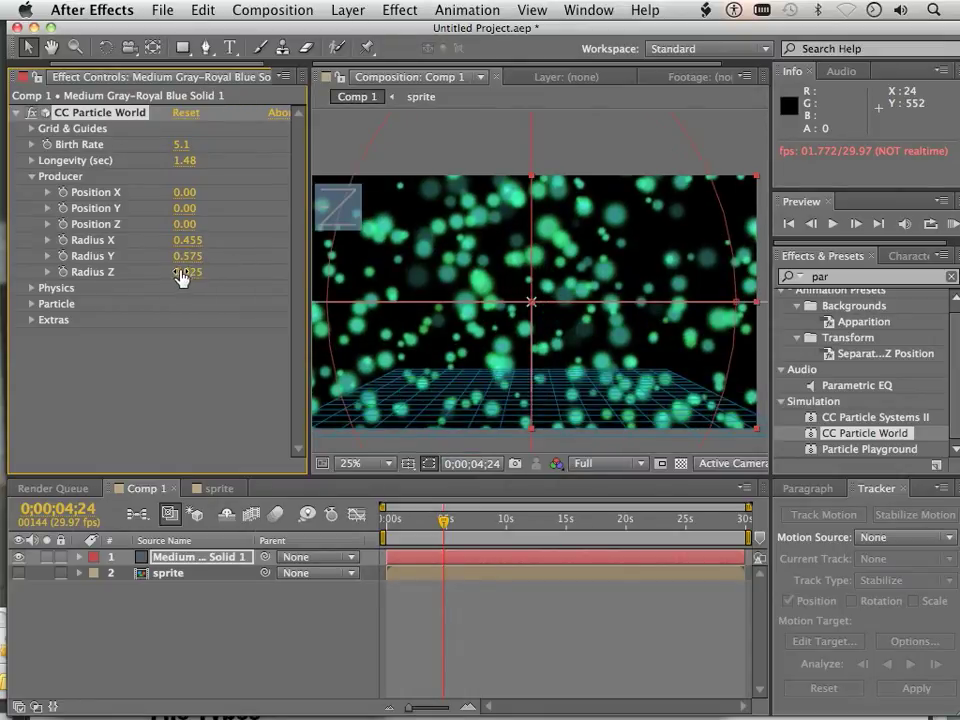
{"action": "left_click_drag", "start_coordinate": [183, 272], "coordinate": [399, 289]}
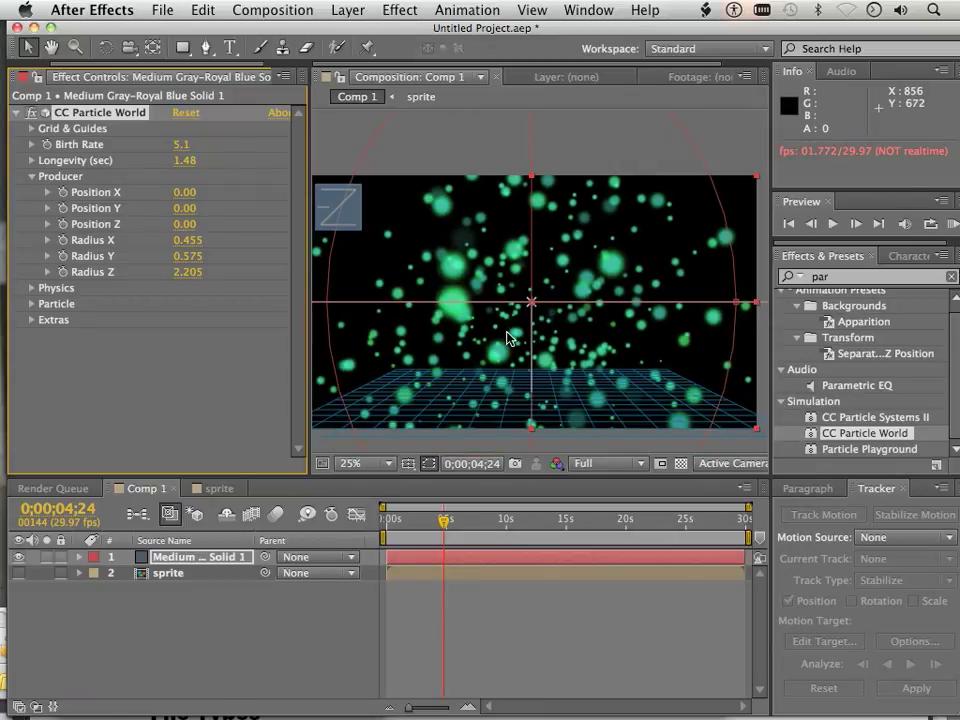
{"action": "scroll", "coordinate": [508, 334], "scroll_direction": "down", "scroll_amount": 4}
{"action": "scroll", "coordinate": [509, 334], "scroll_direction": "up", "scroll_amount": 4}
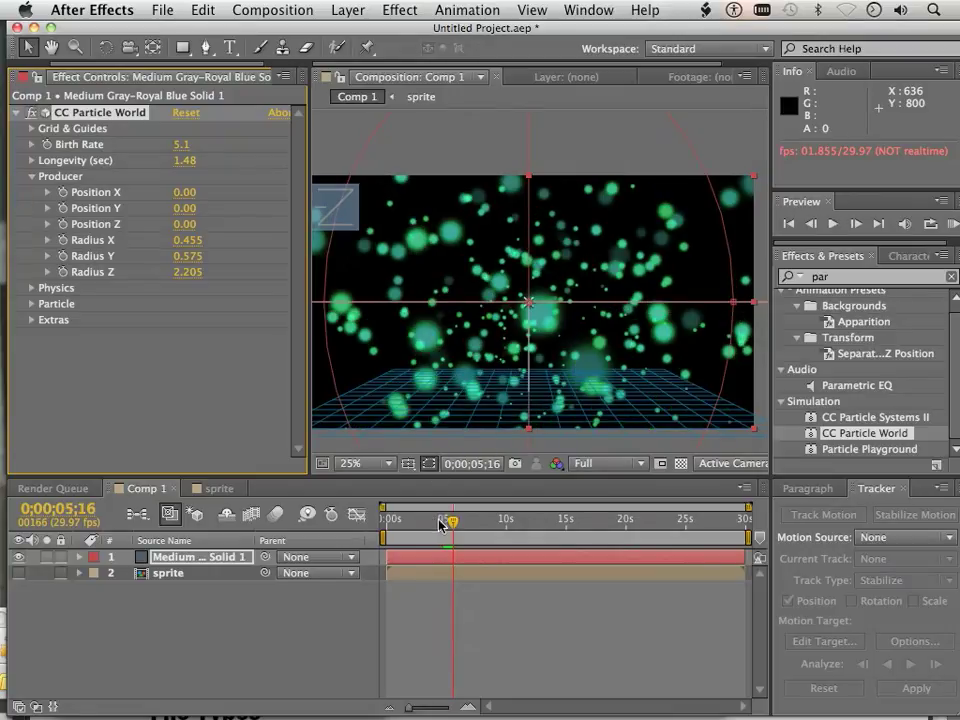
Jump to the start of the time ruler and play the particle animation preview once.
{"action": "left_click", "coordinate": [380, 524]}
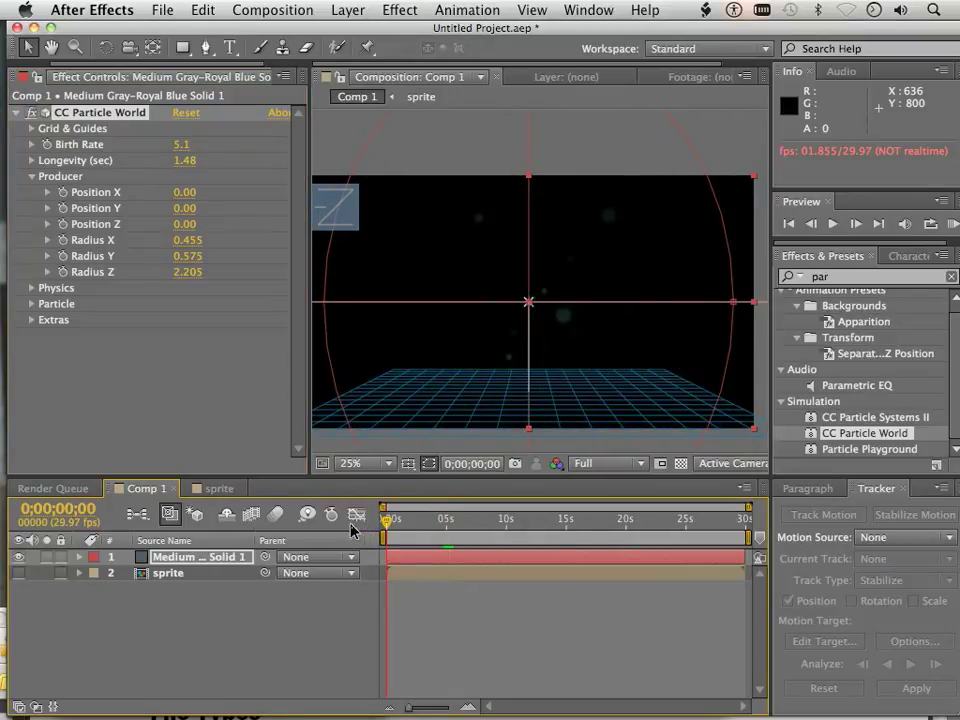
{"action": "key", "text": "space"}
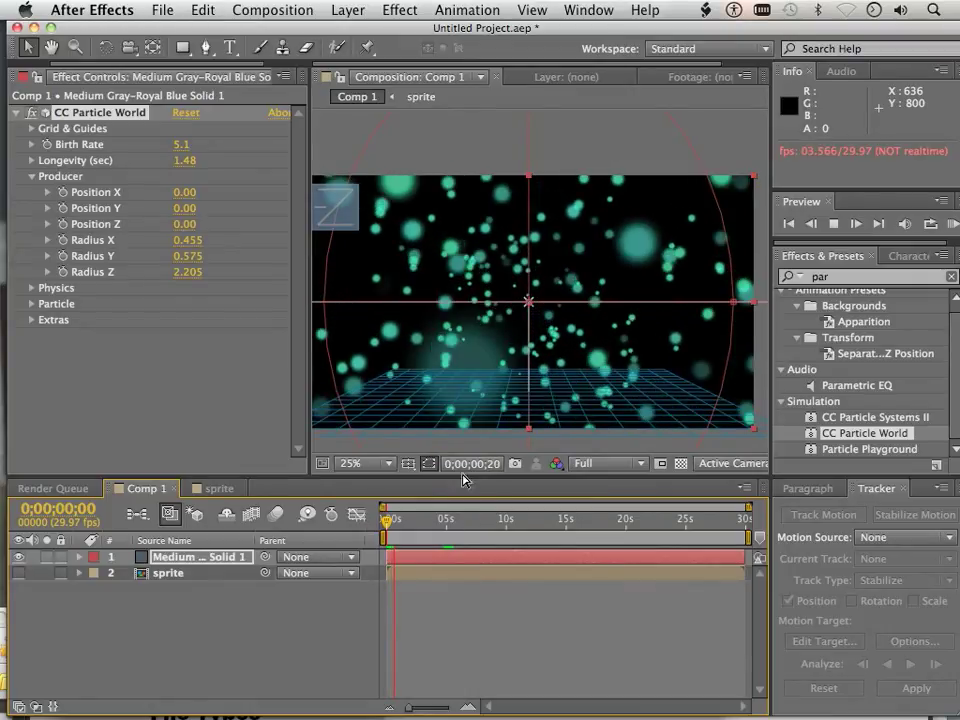
{"action": "key", "text": "space"}
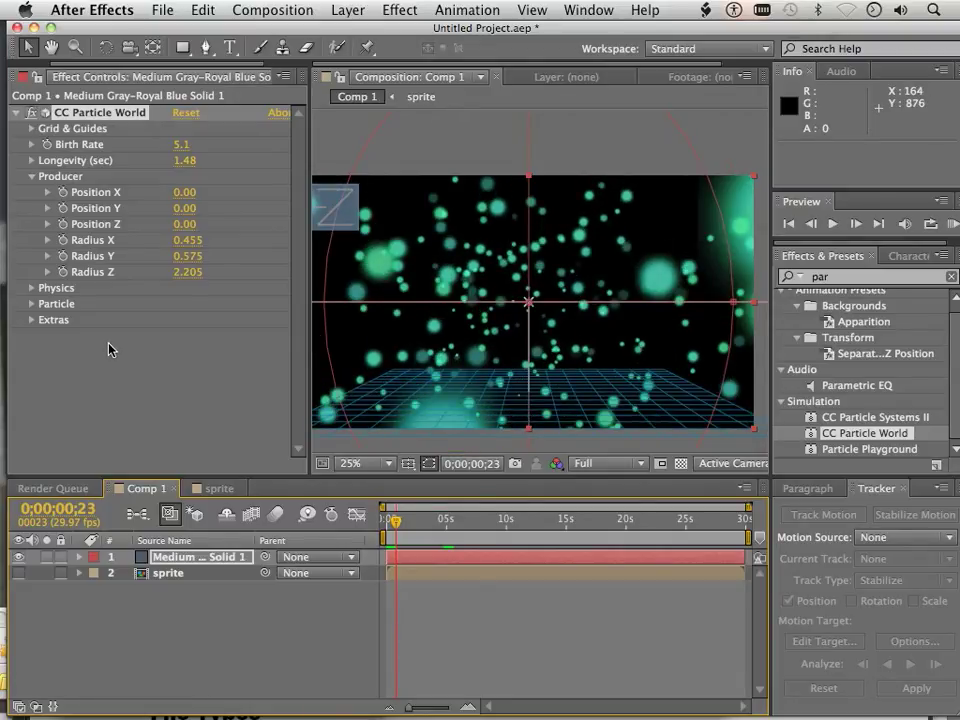
Expand Physics, raise Gravity to 1.230 and preview the faster-falling particles.
{"action": "left_click", "coordinate": [31, 289]}
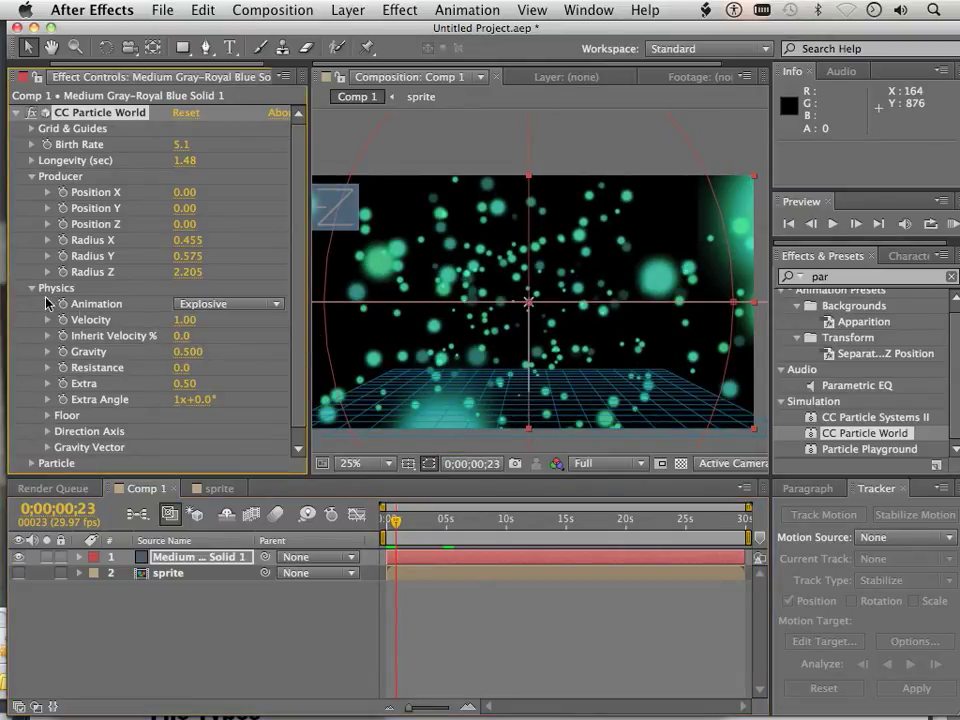
{"action": "left_click_drag", "start_coordinate": [184, 356], "coordinate": [259, 359]}
{"action": "key", "text": "space"}
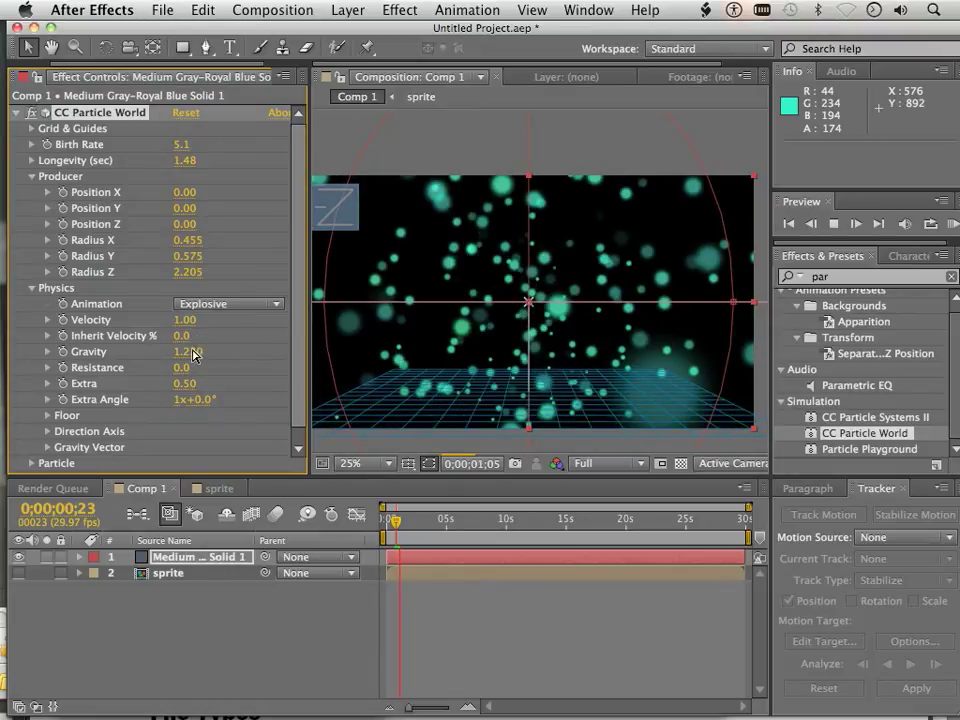
{"action": "key", "text": "space"}
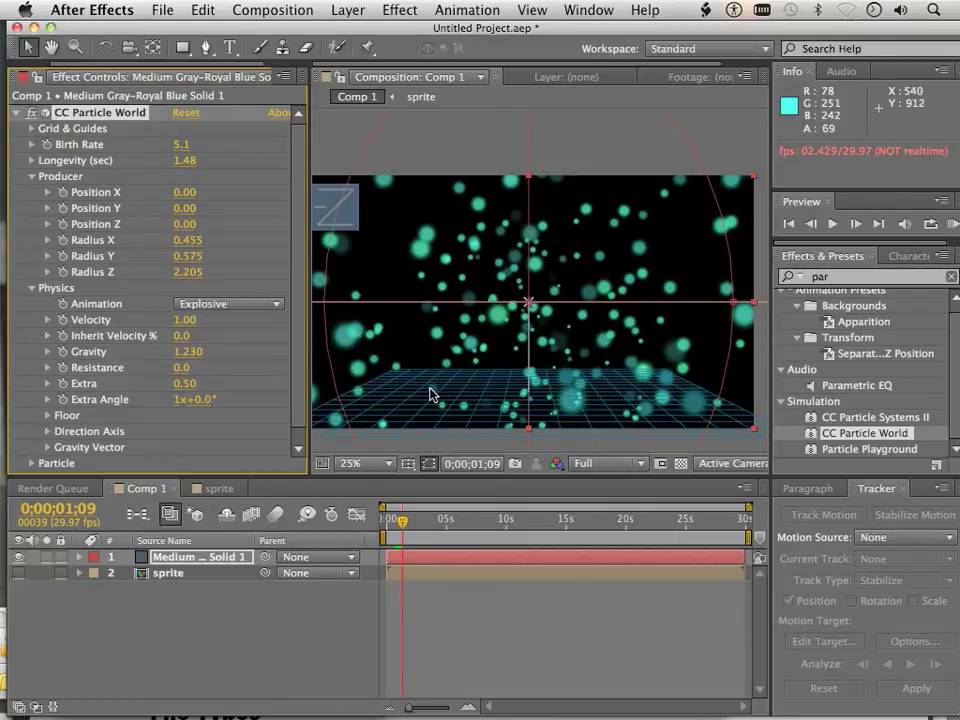
{"action": "scroll", "coordinate": [281, 347], "scroll_direction": "down", "scroll_amount": 1}
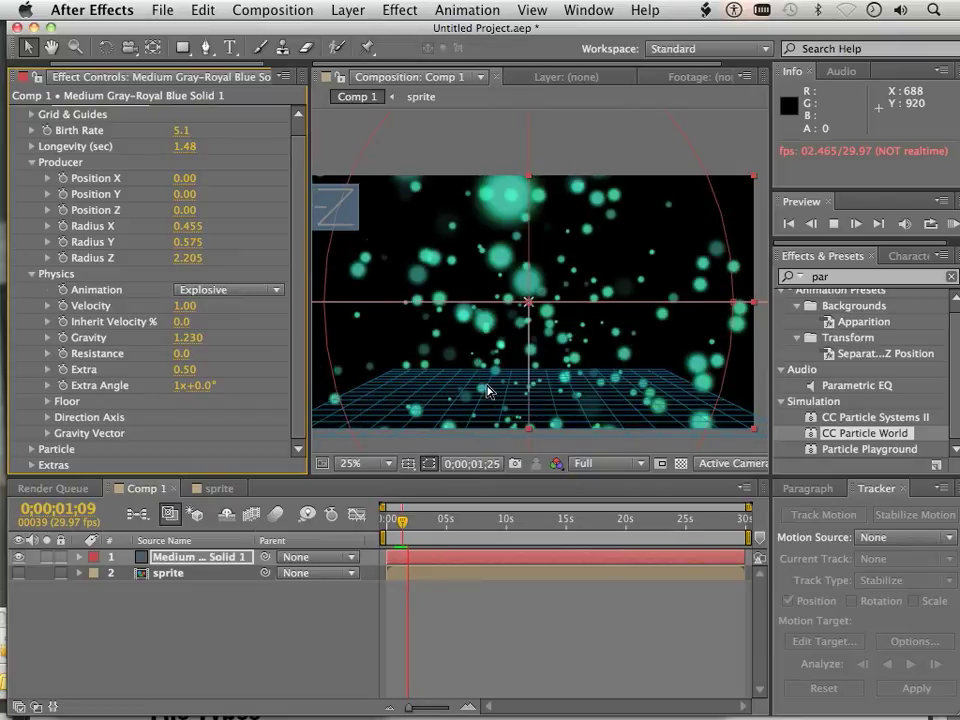
{"action": "key", "text": "space"}
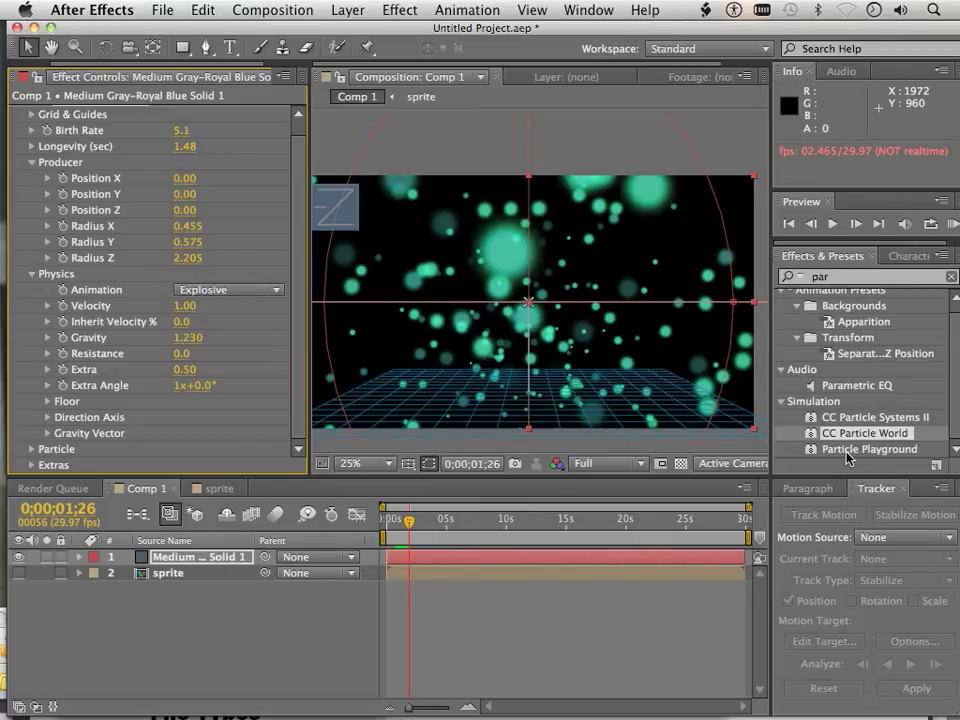
Point out Particle Playground and CC Particle Systems II, back on CC Particle World, then step forward two frames.
{"action": "left_click", "coordinate": [848, 452]}
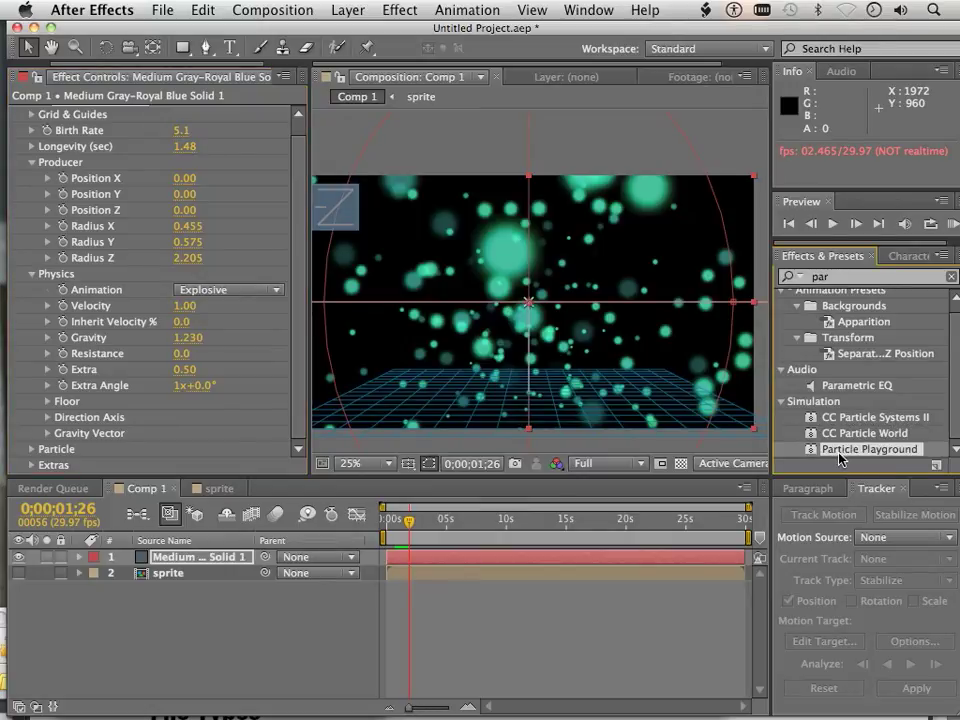
{"action": "left_click", "coordinate": [846, 419]}
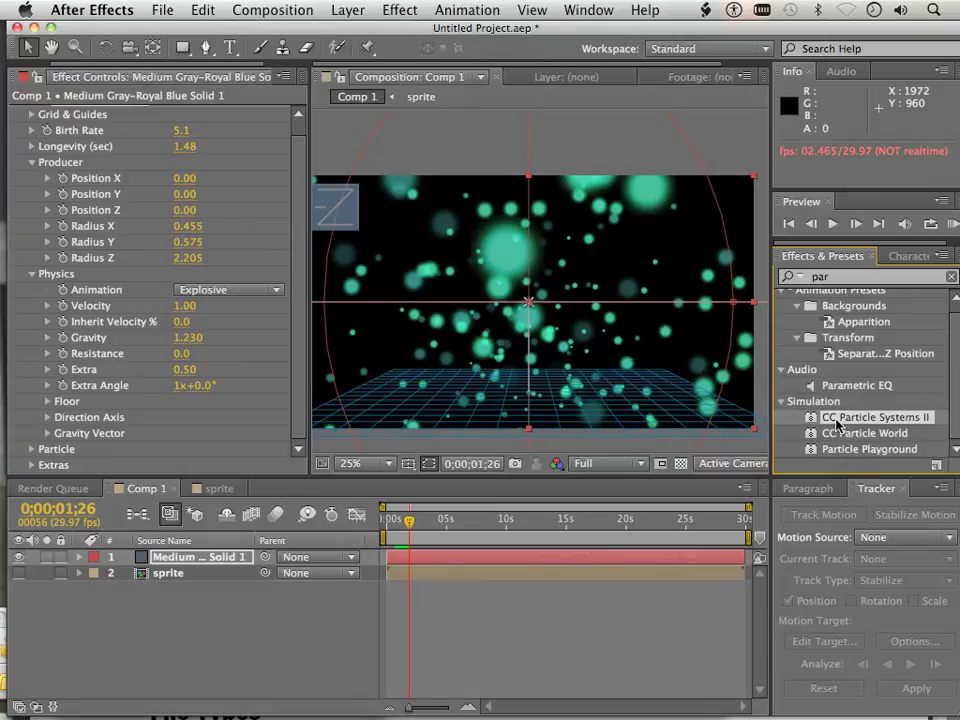
{"action": "left_click", "coordinate": [841, 434]}
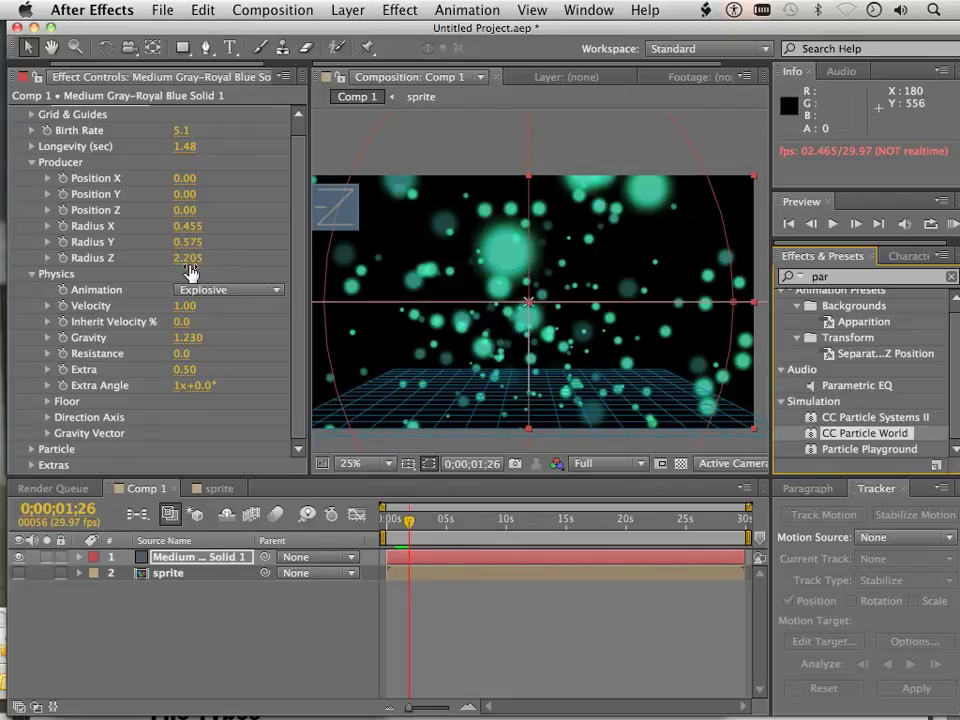
{"action": "key", "text": "Page_Down"}
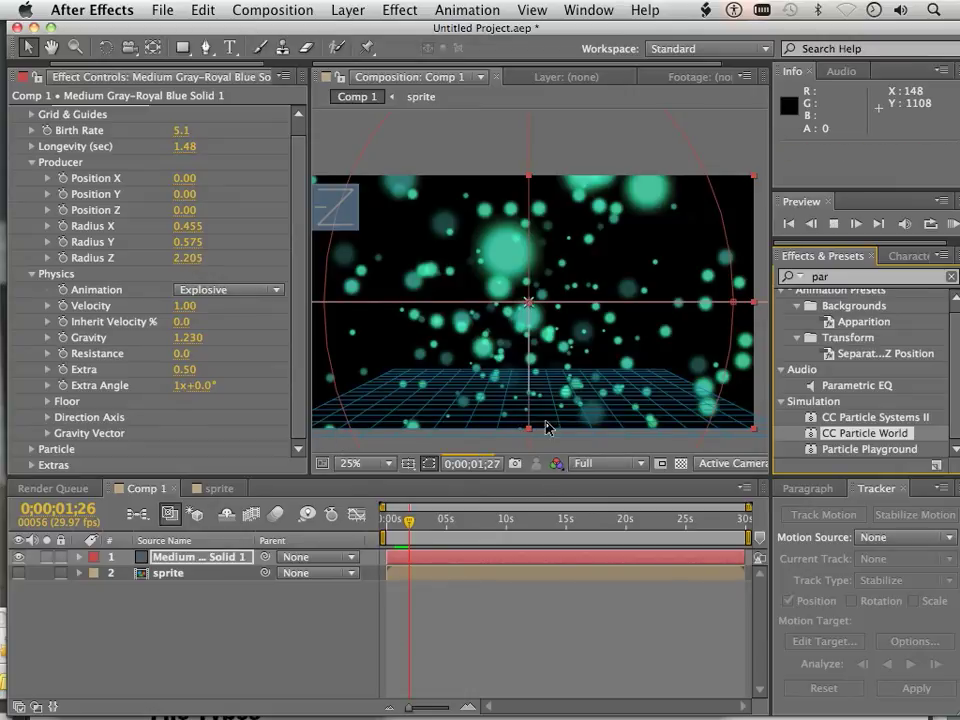
{"action": "key", "text": "Page_Down"}
{"action": "key", "text": "Page_Down"}
{"action": "key", "text": "Page_Down"}
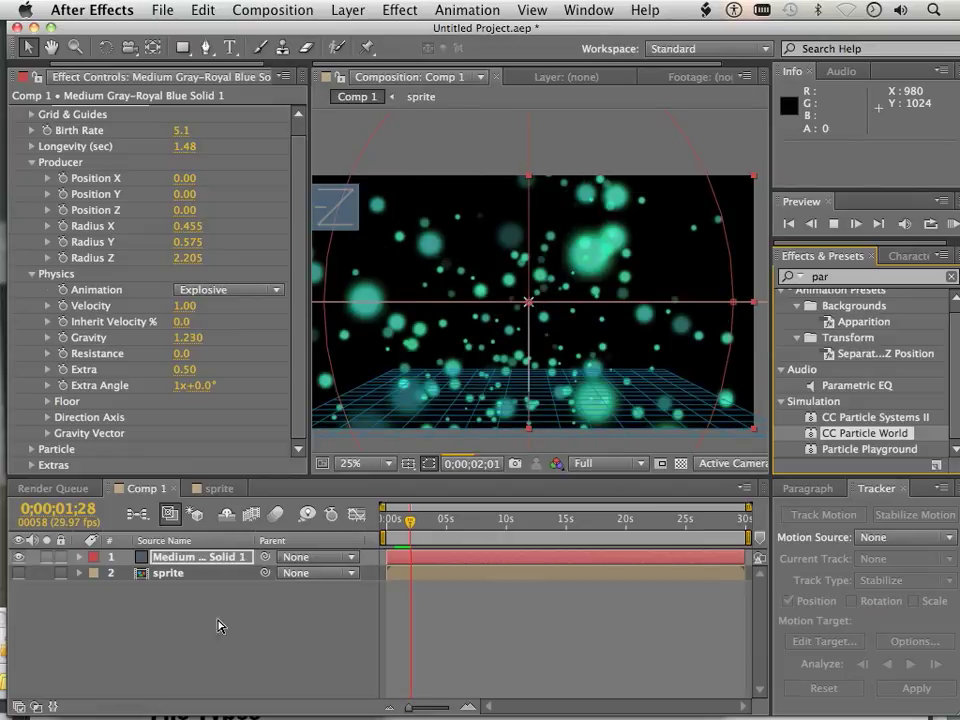
Create a pale gray solid, move it below the particle layer, and reselect the particle layer.
{"action": "right_click", "coordinate": [346, 146]}
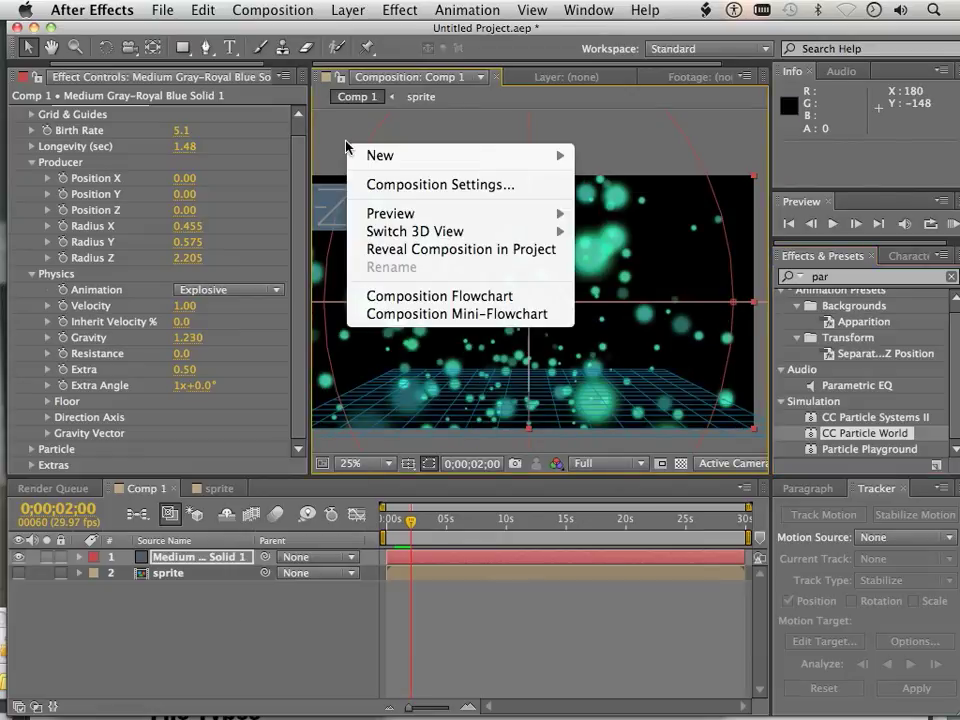
{"action": "mouse_move", "coordinate": [460, 160]}
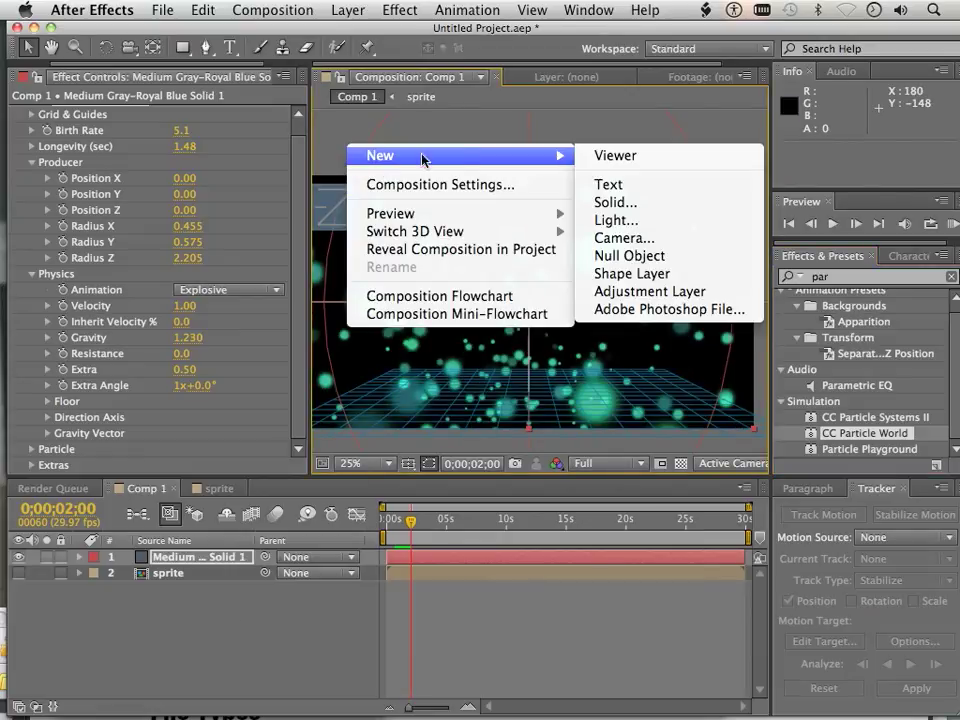
{"action": "left_click", "coordinate": [600, 203]}
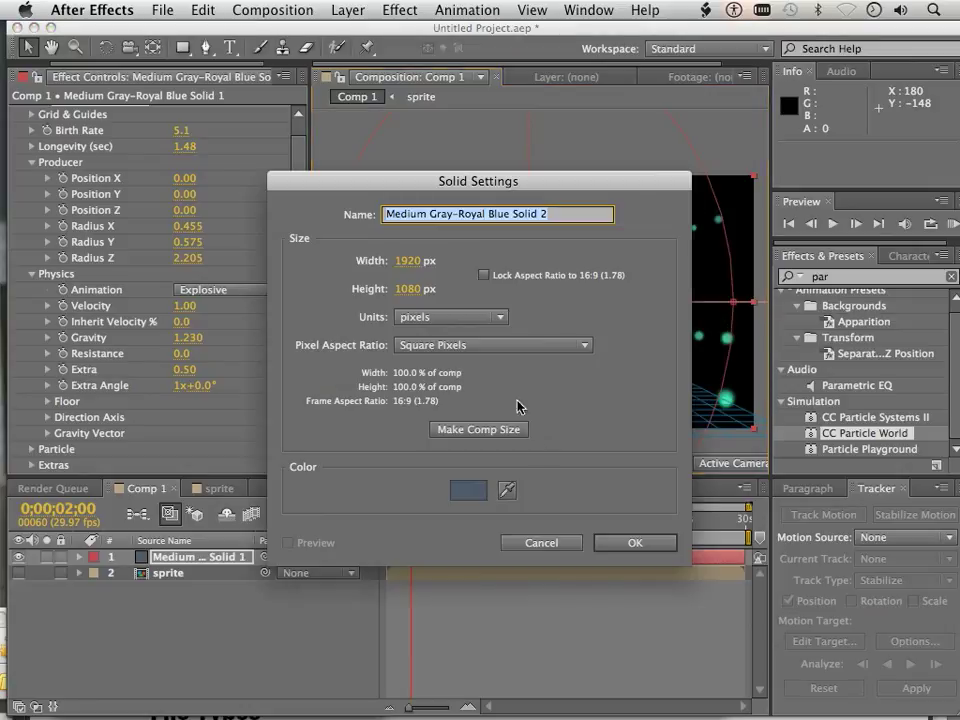
{"action": "left_click", "coordinate": [486, 496]}
{"action": "mouse_move", "coordinate": [259, 538]}
{"action": "left_mouse_down"}
{"action": "mouse_move", "coordinate": [285, 523]}
{"action": "mouse_move", "coordinate": [191, 553]}
{"action": "mouse_move", "coordinate": [199, 553]}
{"action": "left_mouse_up"}
{"action": "left_click", "coordinate": [568, 396]}
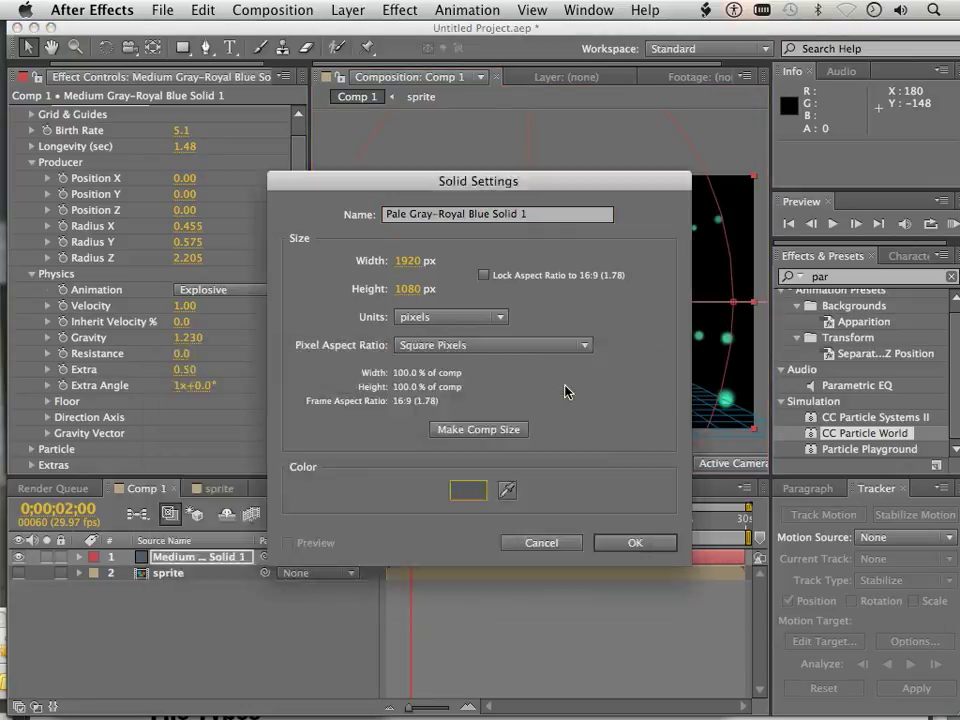
{"action": "left_click", "coordinate": [633, 543]}
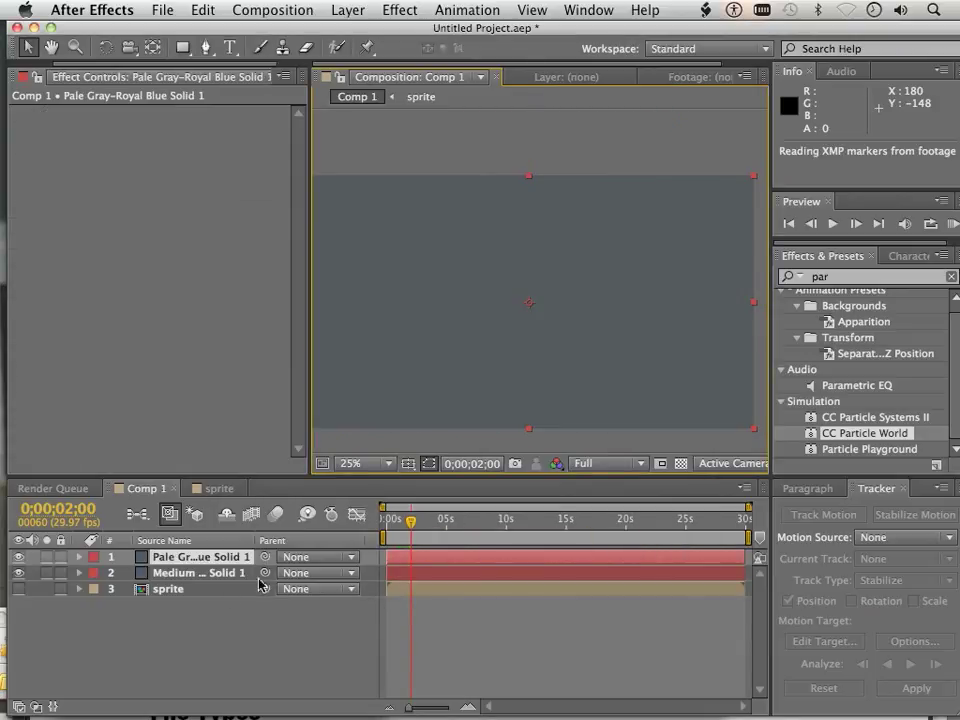
{"action": "left_click_drag", "start_coordinate": [152, 565], "coordinate": [140, 583]}
{"action": "left_click", "coordinate": [185, 558]}
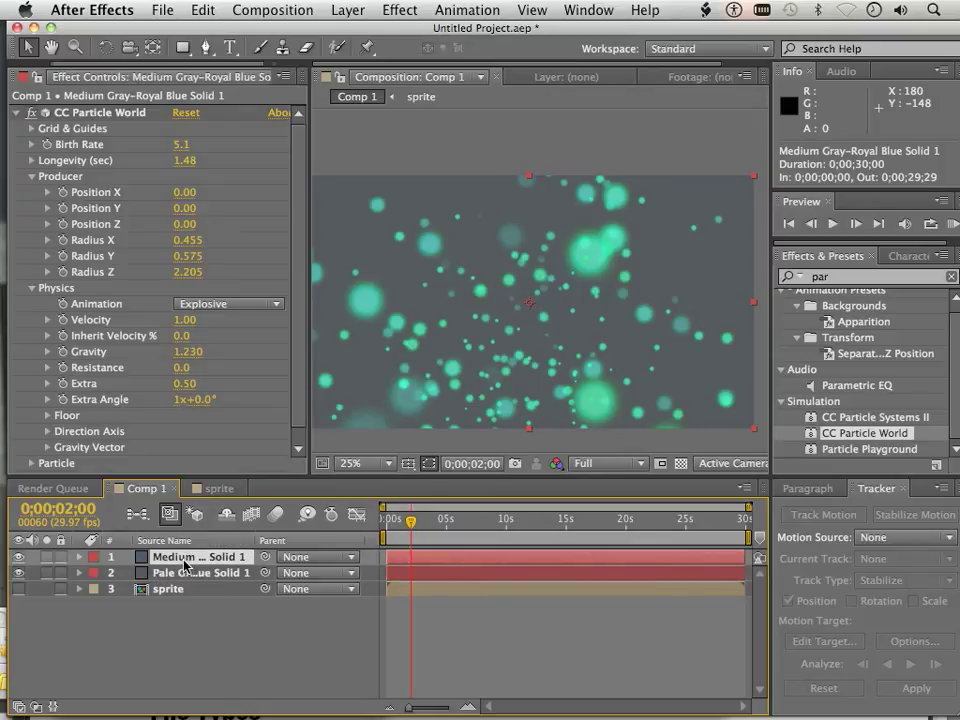
Set layer 1's Mode column to Classic Color Dodge and play back the brightened cyan-green particles.
{"action": "left_click", "coordinate": [19, 709]}
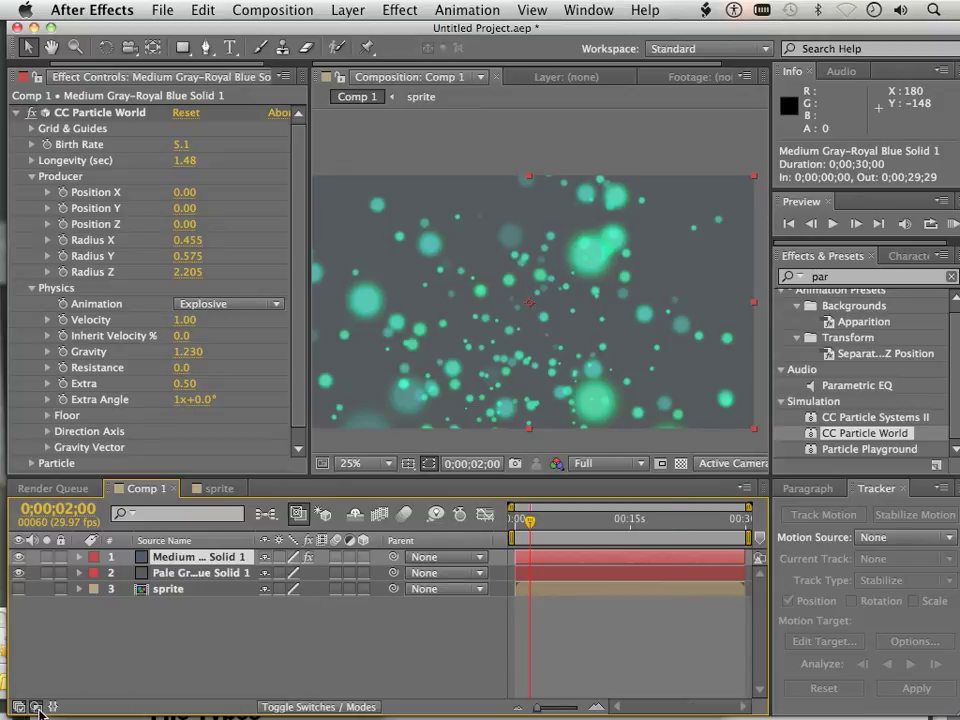
{"action": "left_click", "coordinate": [36, 707]}
{"action": "left_click", "coordinate": [437, 563]}
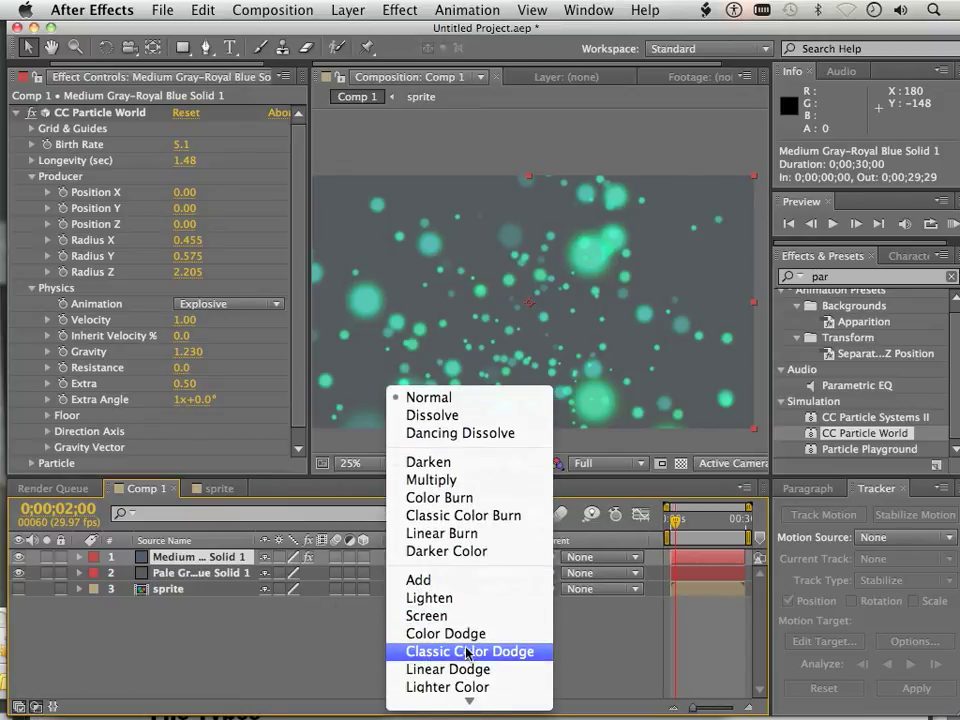
{"action": "left_click", "coordinate": [466, 633]}
{"action": "key", "text": "space"}
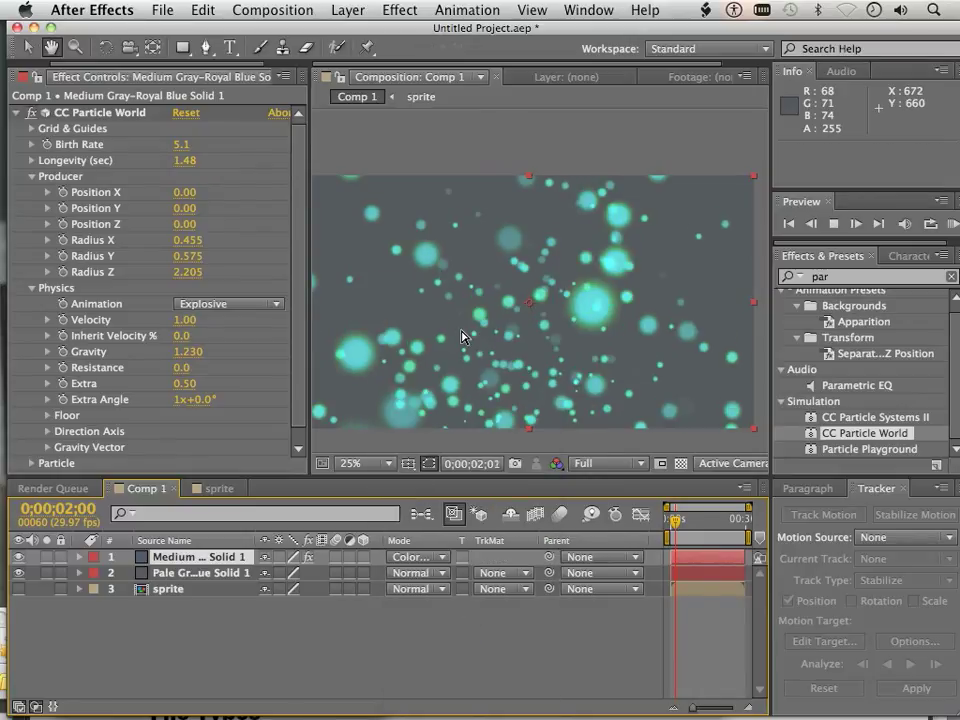